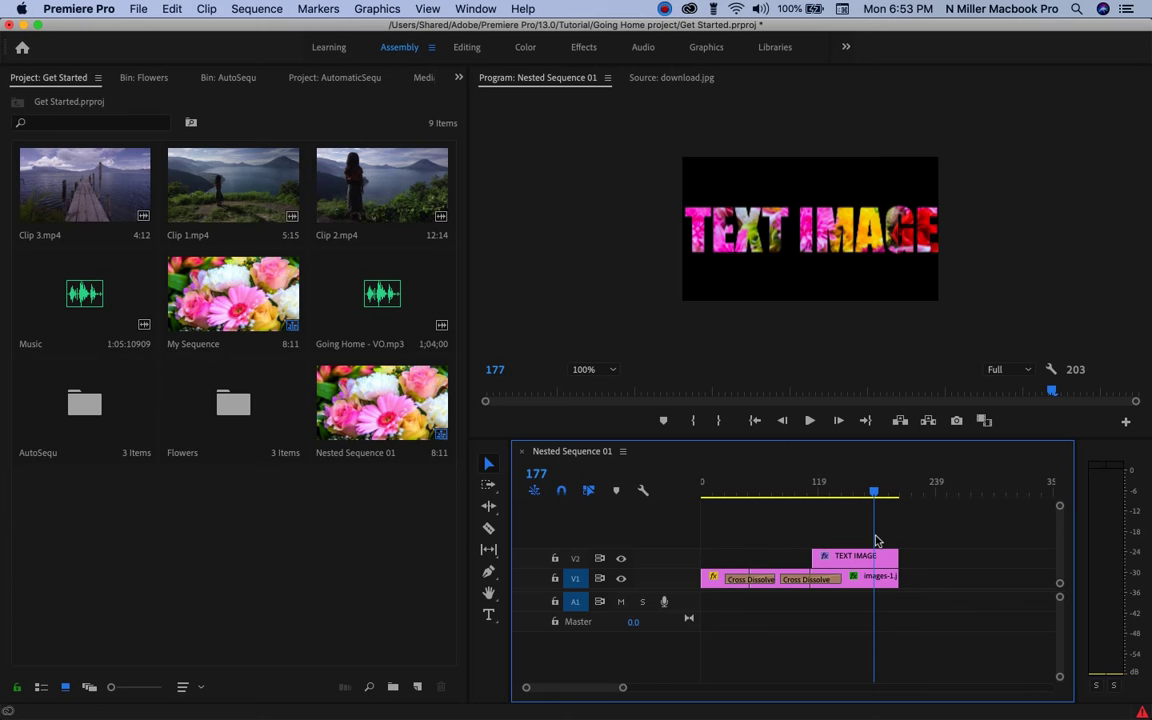
Scrub through Nested Sequence 01 to review its flower images, cross dissolves and TEXT IMAGE title.
left_click_drag(876, 541, 769, 538)
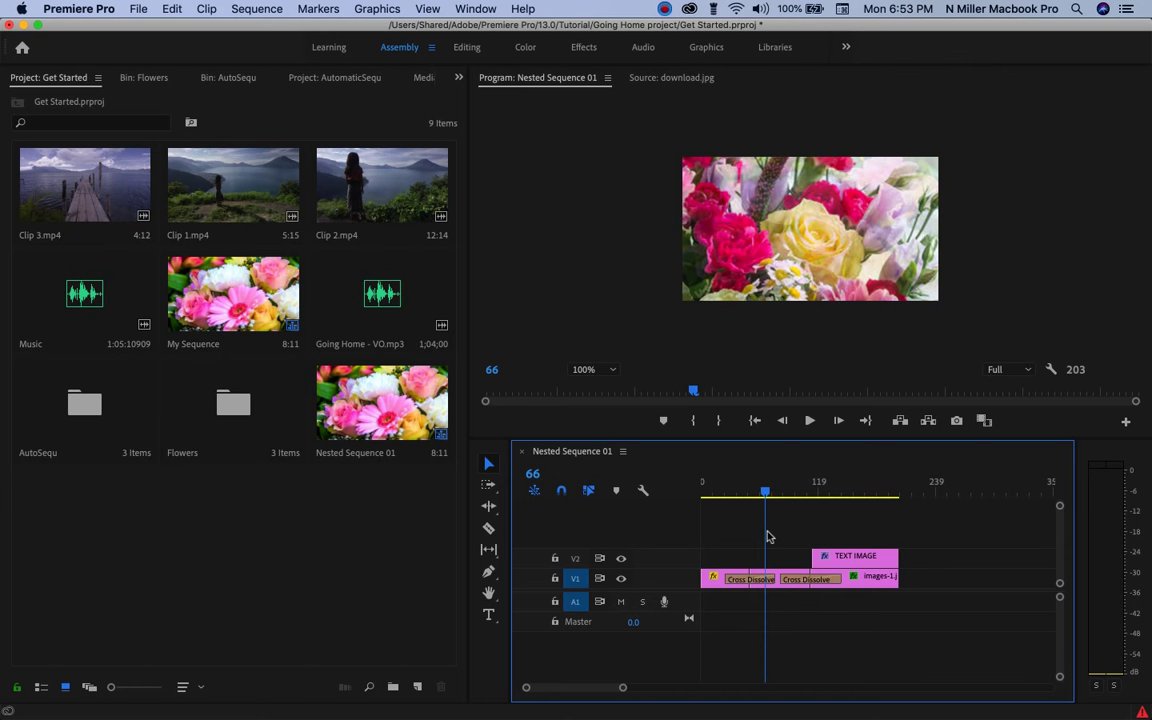
left_click_drag(768, 537, 873, 541)
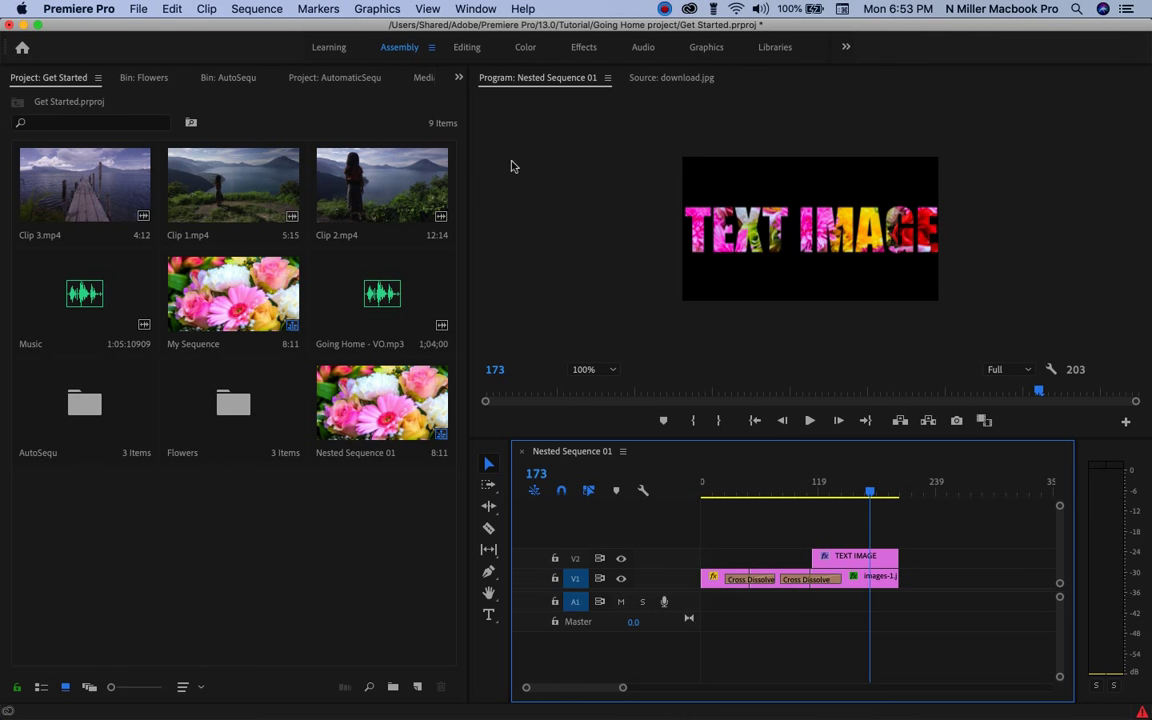
Create a new bin named Flowers2 in the Get Started project.
left_click(149, 532)
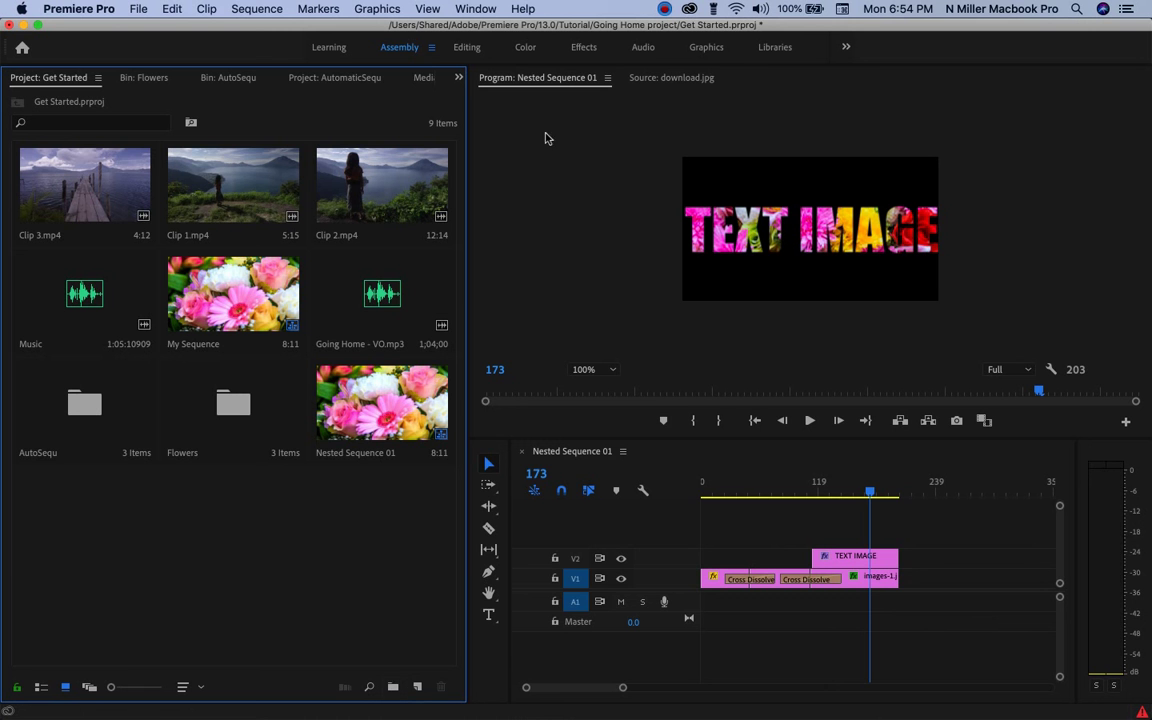
left_click(392, 686)
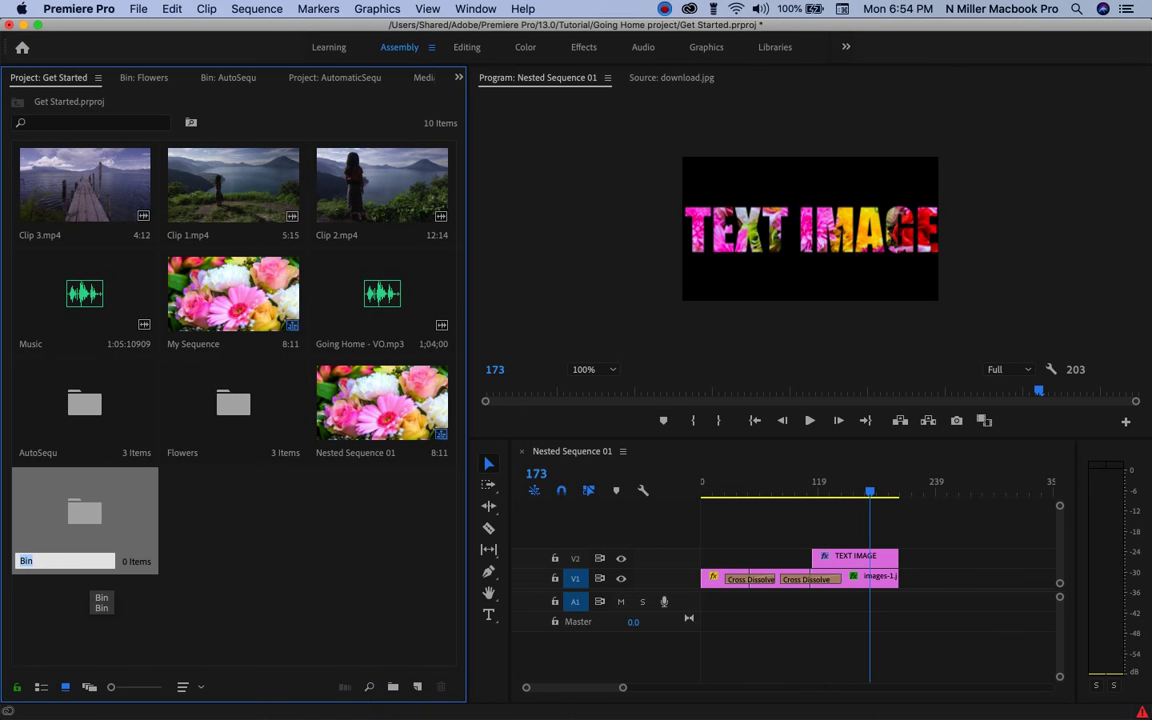
key("Tab")
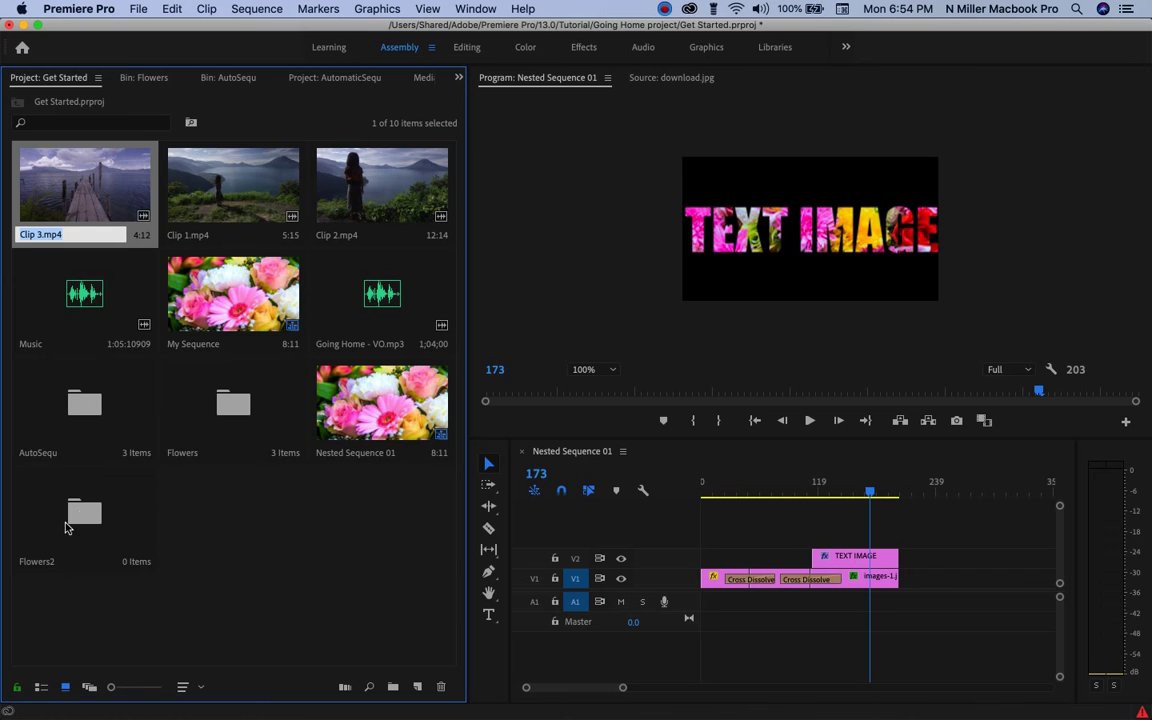
Open the Flowers2 bin and import images-1.jpg, images.jpg and download.jpg into it from the desktop.
double_click(83, 515)
left_click_drag(1085, 28, 807, 28)
left_click_drag(1020, 130, 752, 332)
left_click_drag(16, 325, 47, 300)
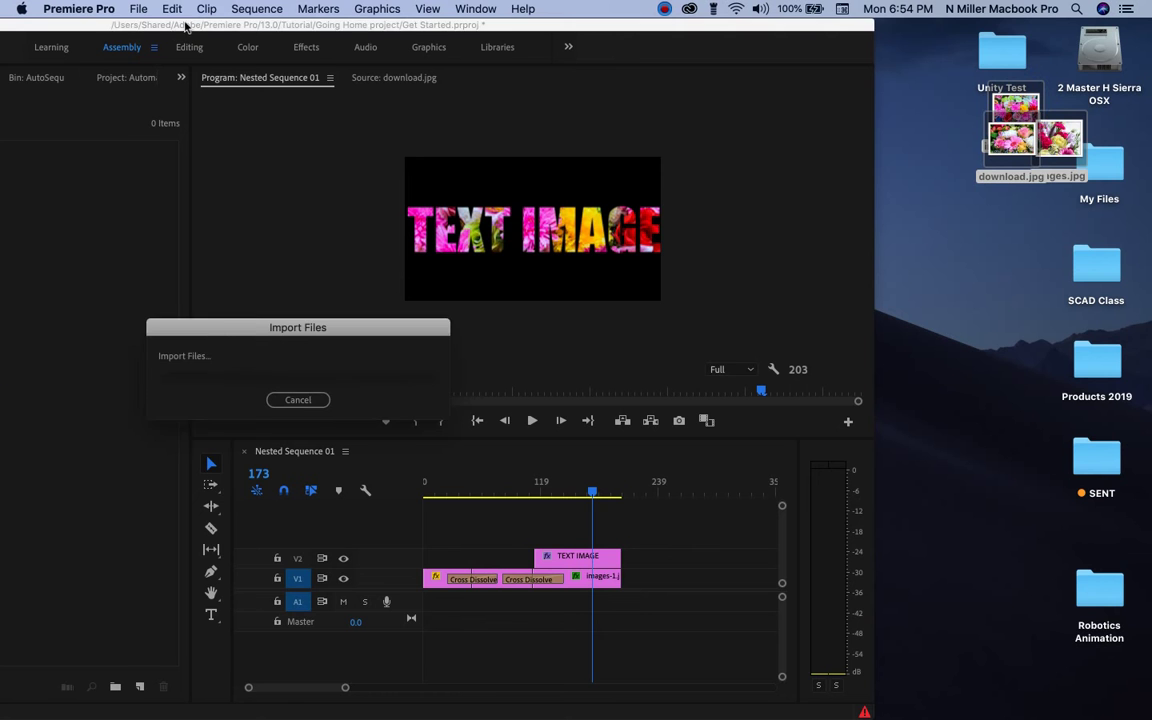
left_click_drag(186, 20, 548, 14)
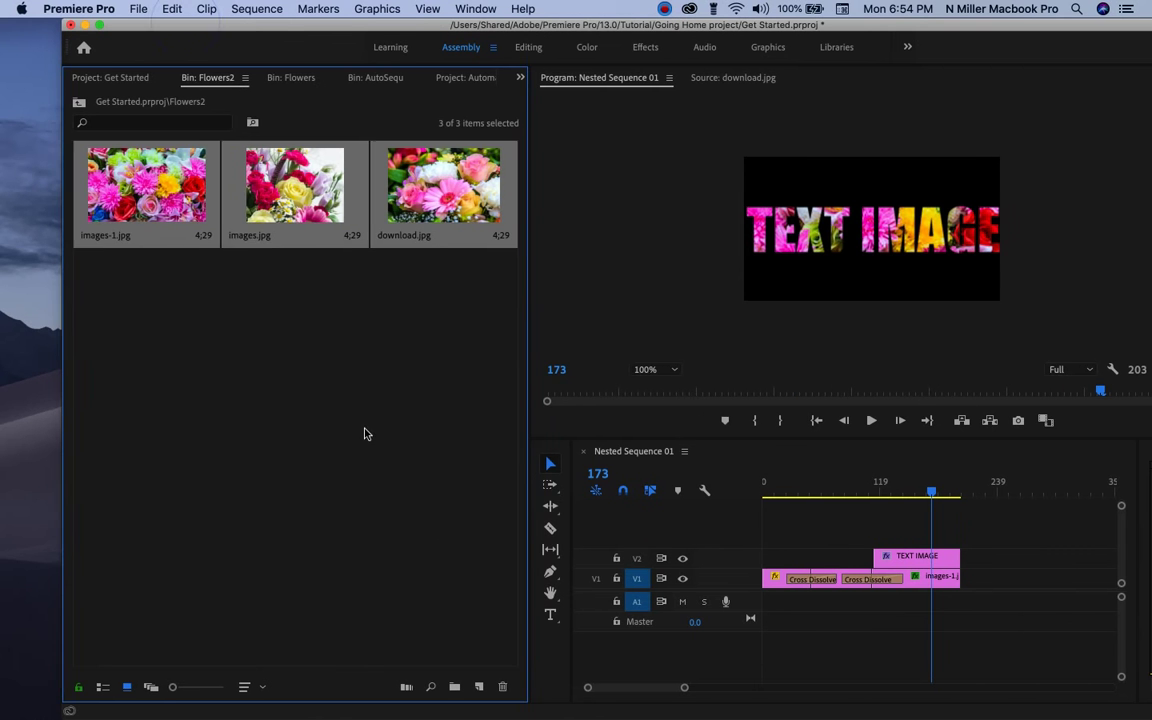
left_click(365, 424)
Open images-1.jpg in the source monitor, switch to the Editing workspace and set the source time display to frames.
double_click(173, 205)
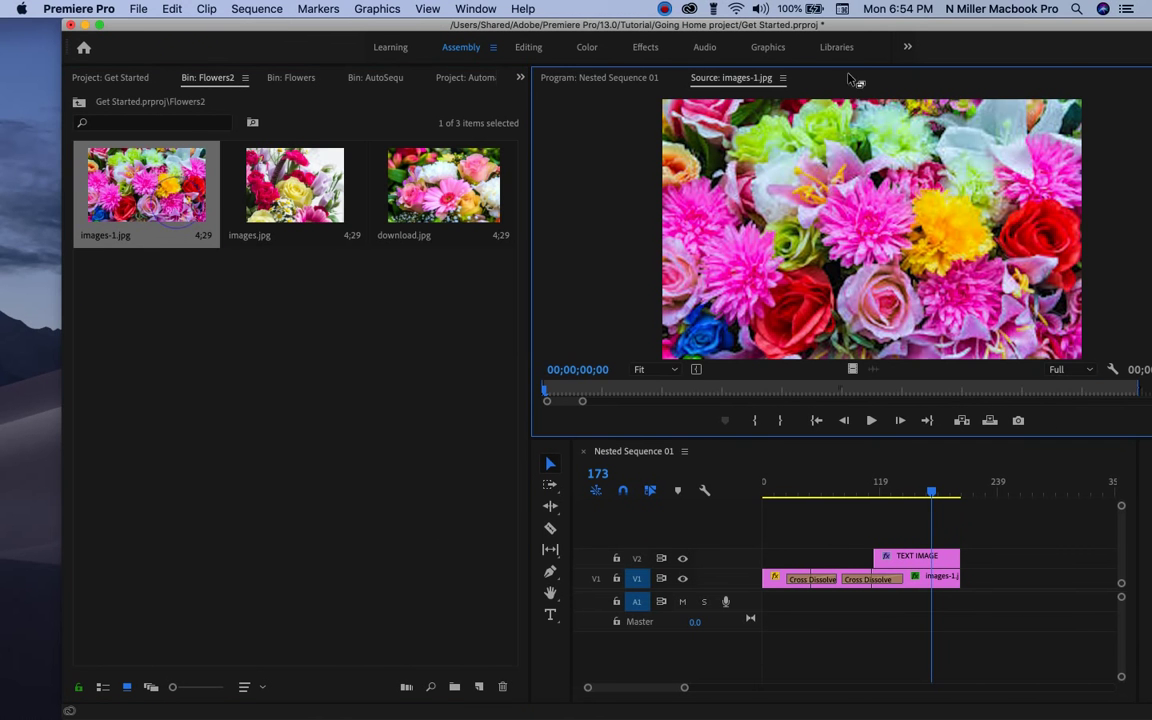
left_click(530, 50)
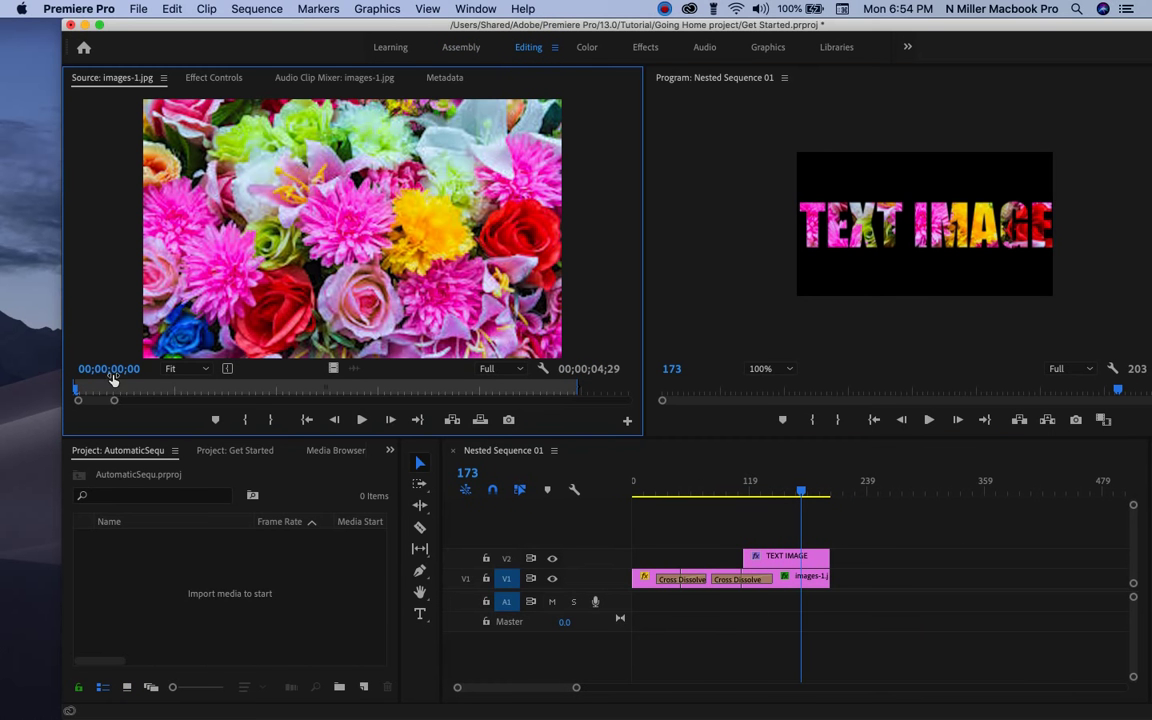
right_click(144, 372)
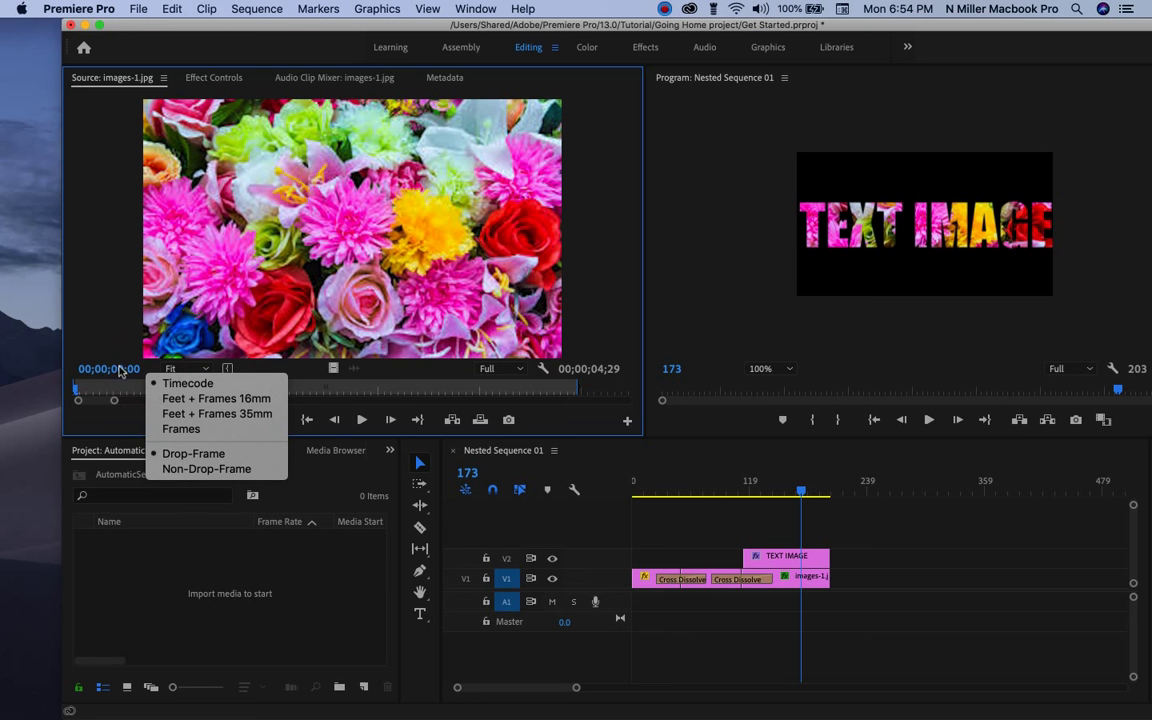
left_click(224, 430)
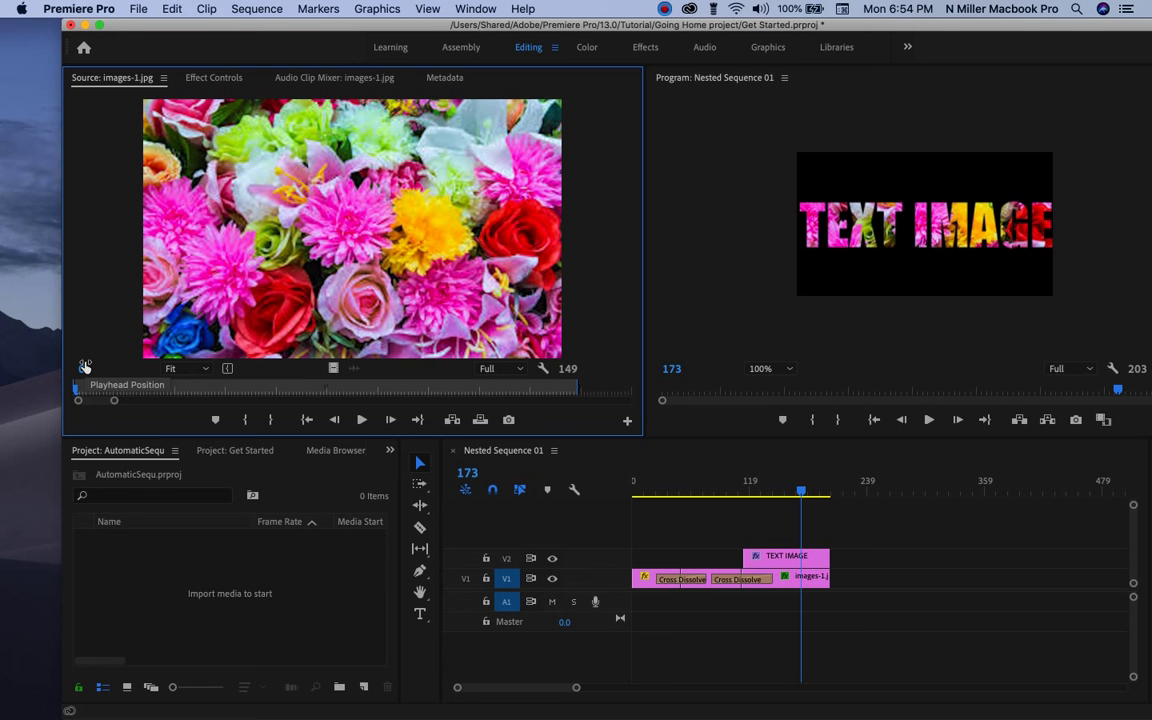
Set the out point of images-1.jpg at frame 90 and switch the source time display back to timecode.
left_click(88, 368)
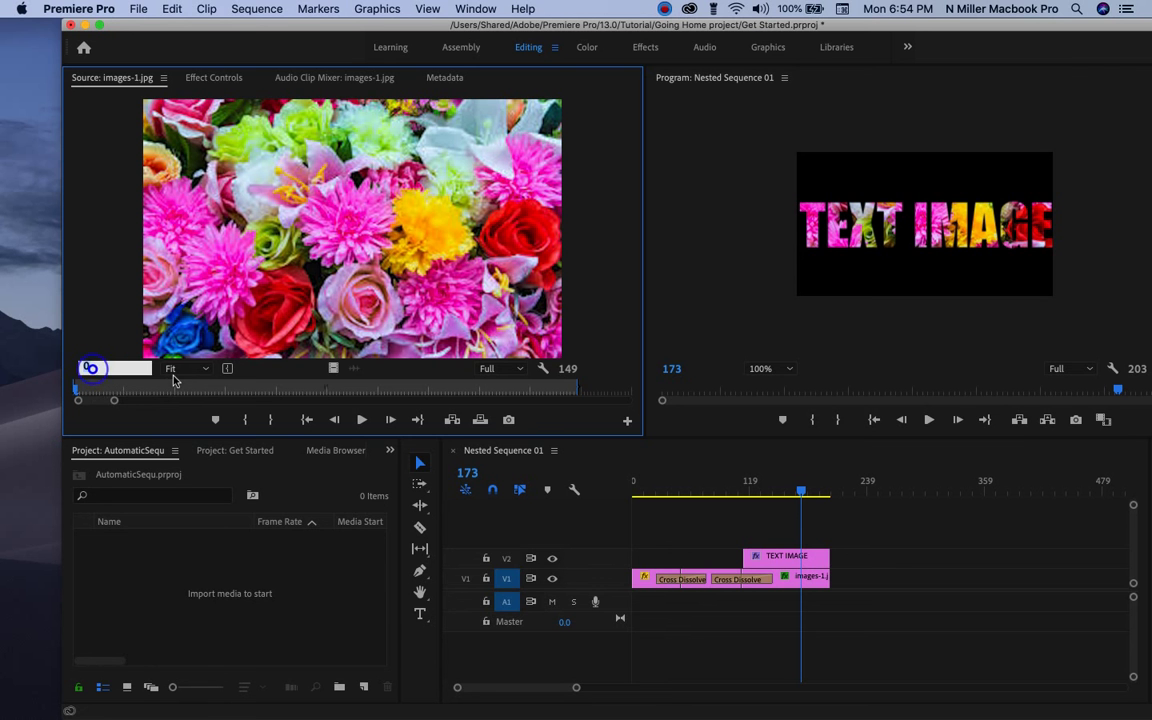
left_click(97, 327)
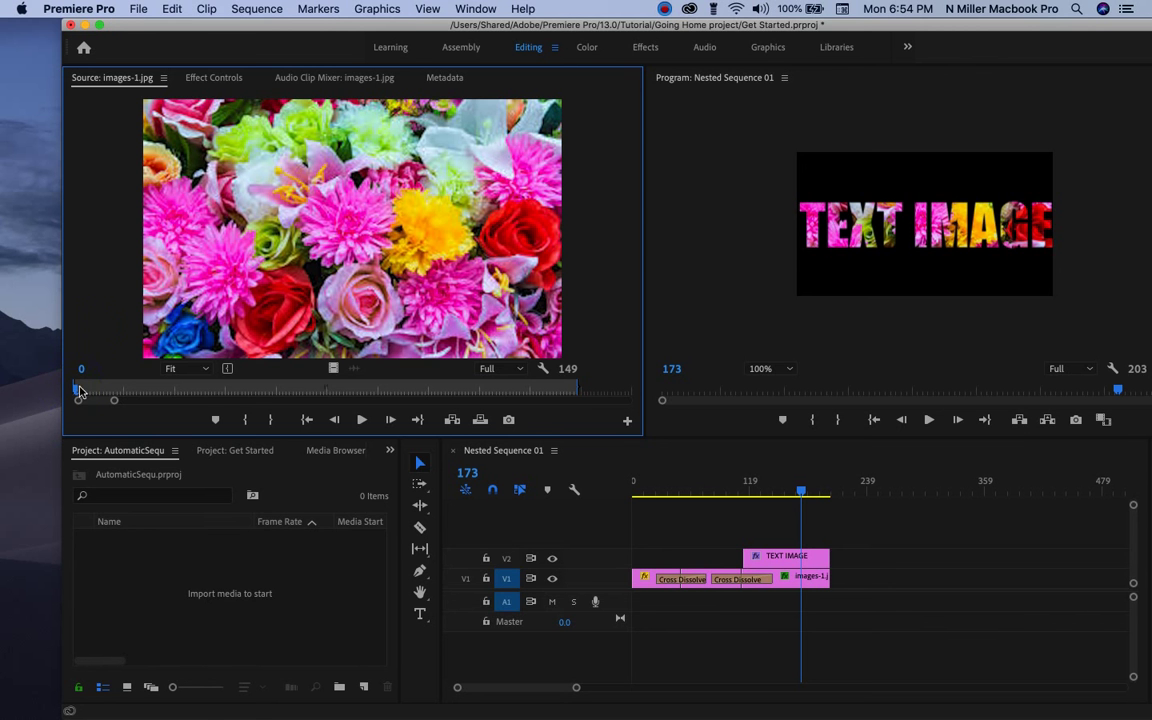
left_click(90, 369)
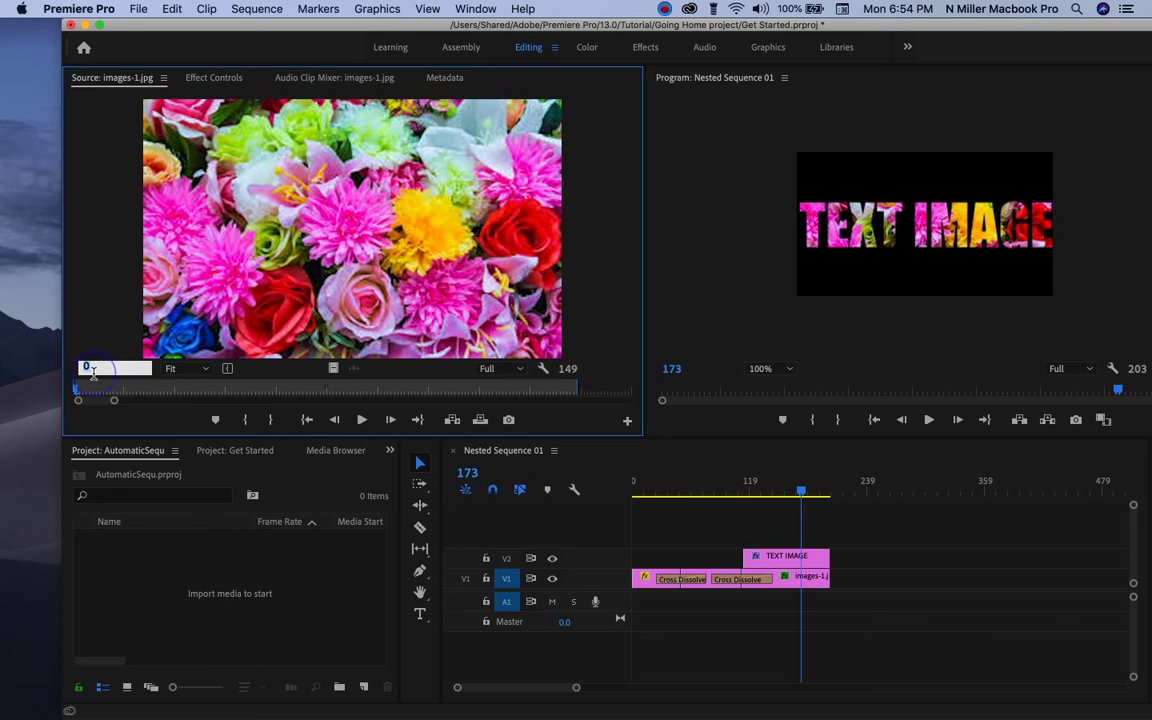
type("90")
key("Return")
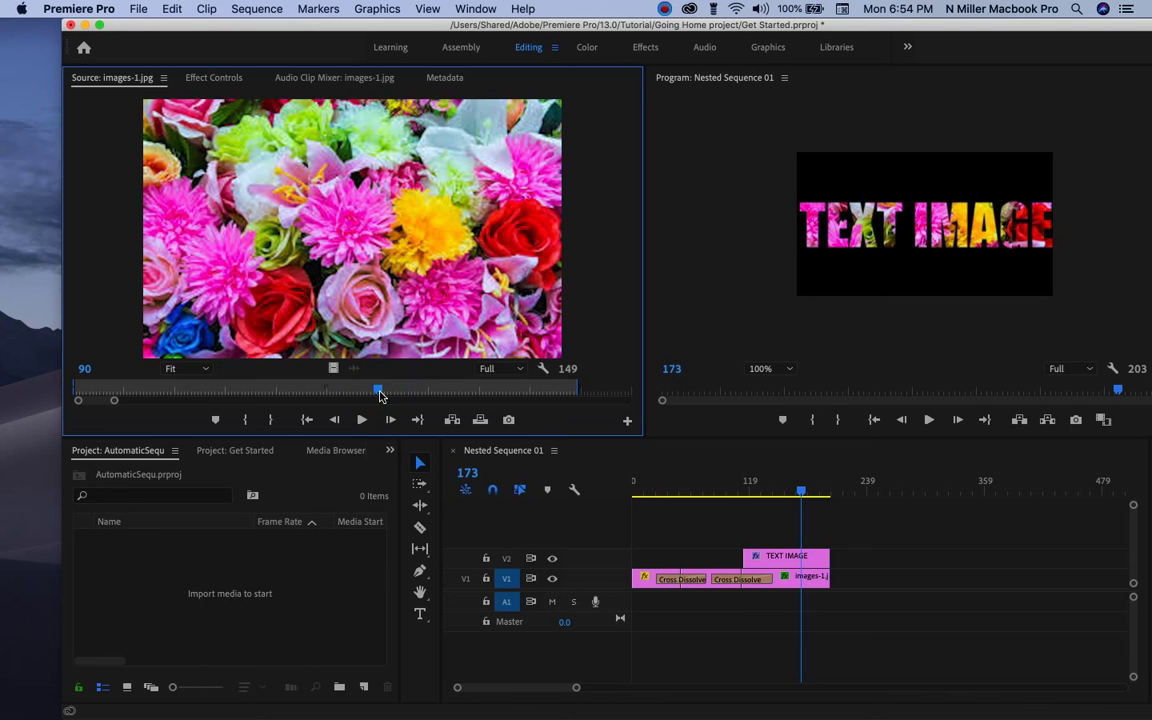
left_click(380, 396)
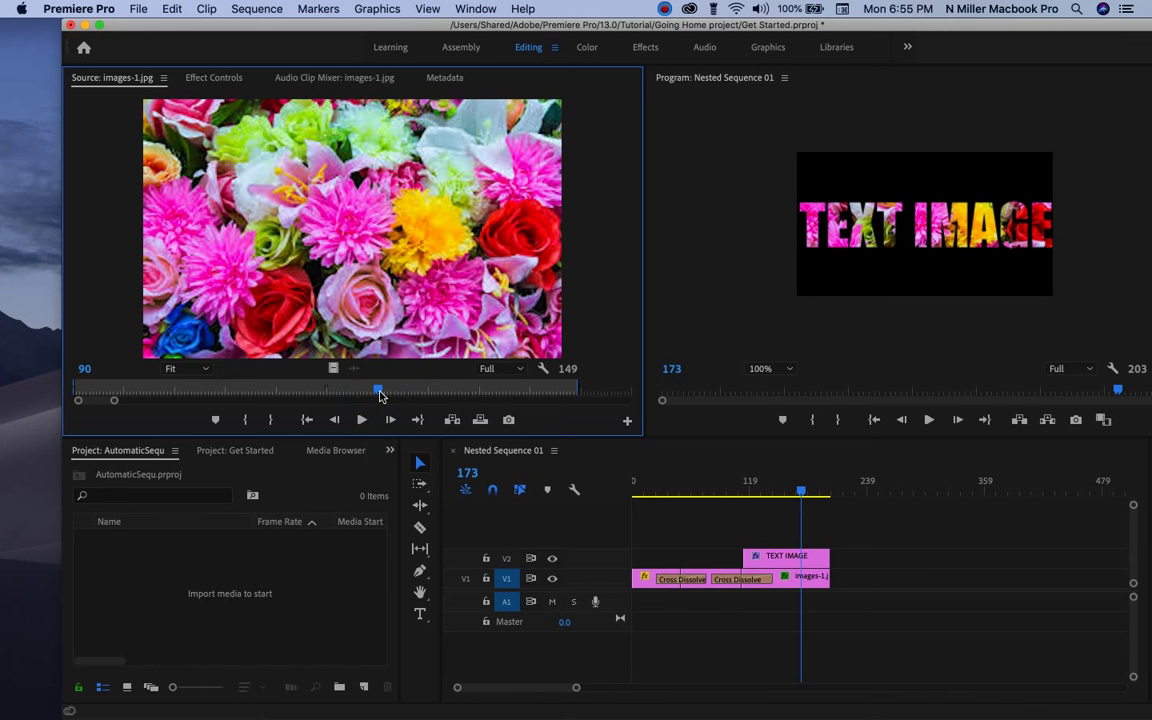
left_click(85, 368, "super")
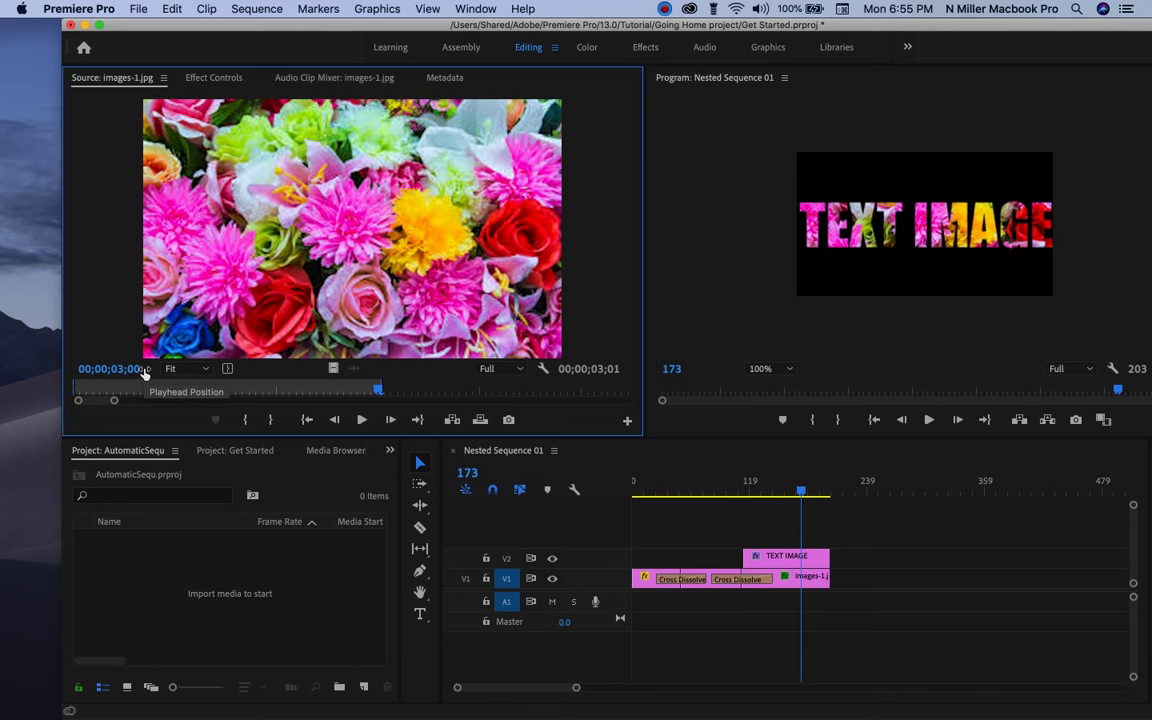
Delete all clips from Nested Sequence 01 and return to the Assembly workspace.
left_click(640, 525)
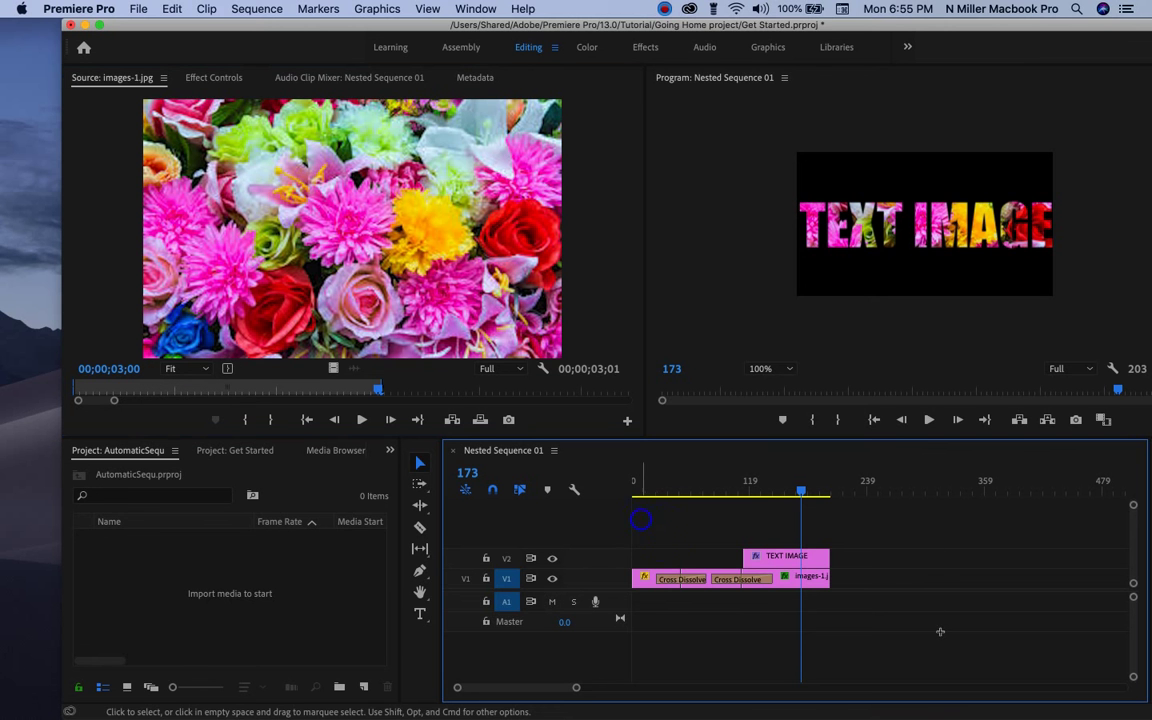
key("super+a")
key("BackSpace")
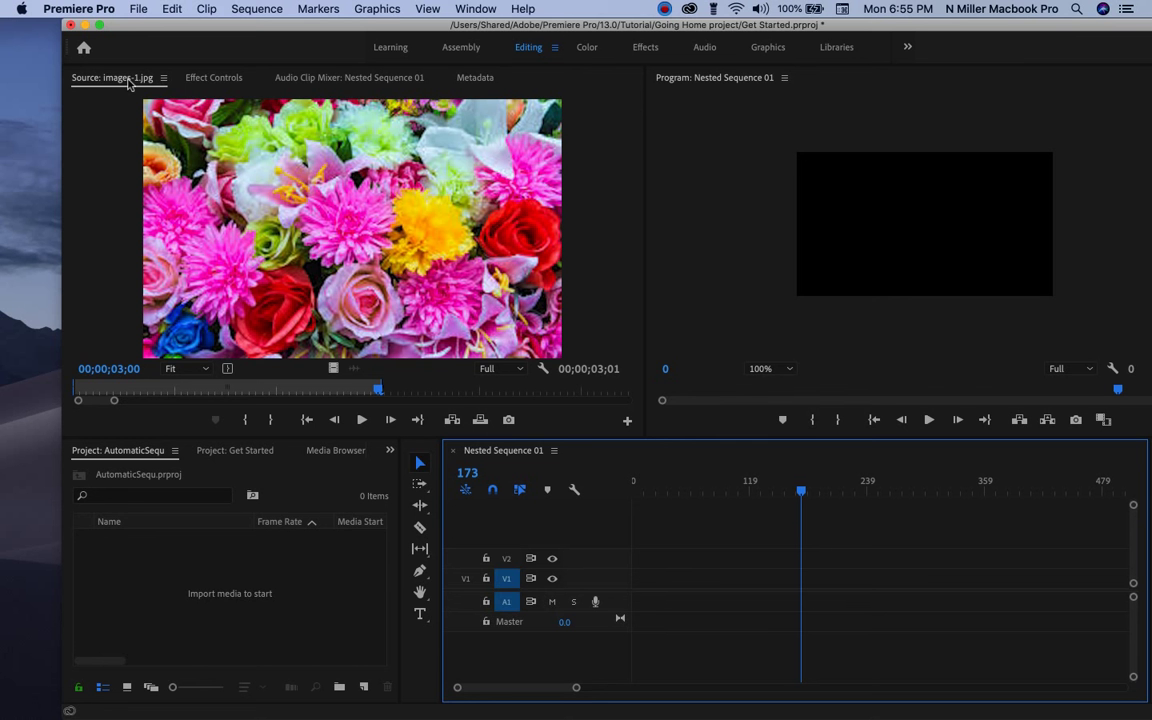
left_click(405, 49)
left_click(452, 49)
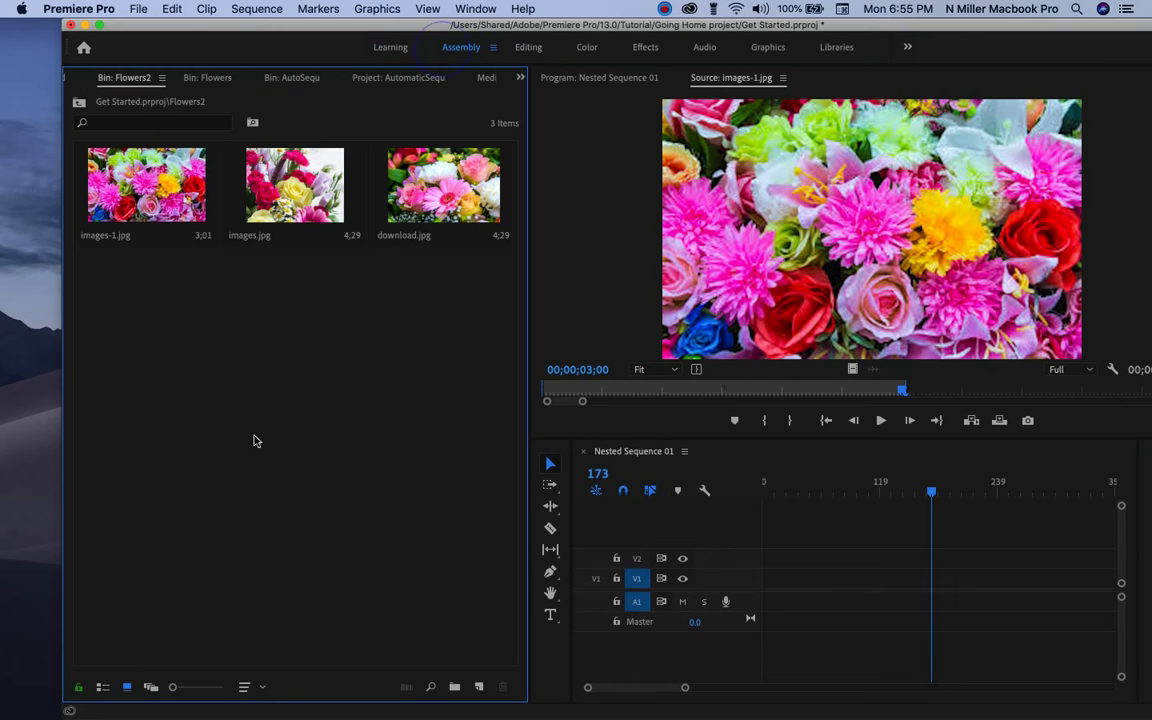
left_click(250, 190)
left_click(430, 195)
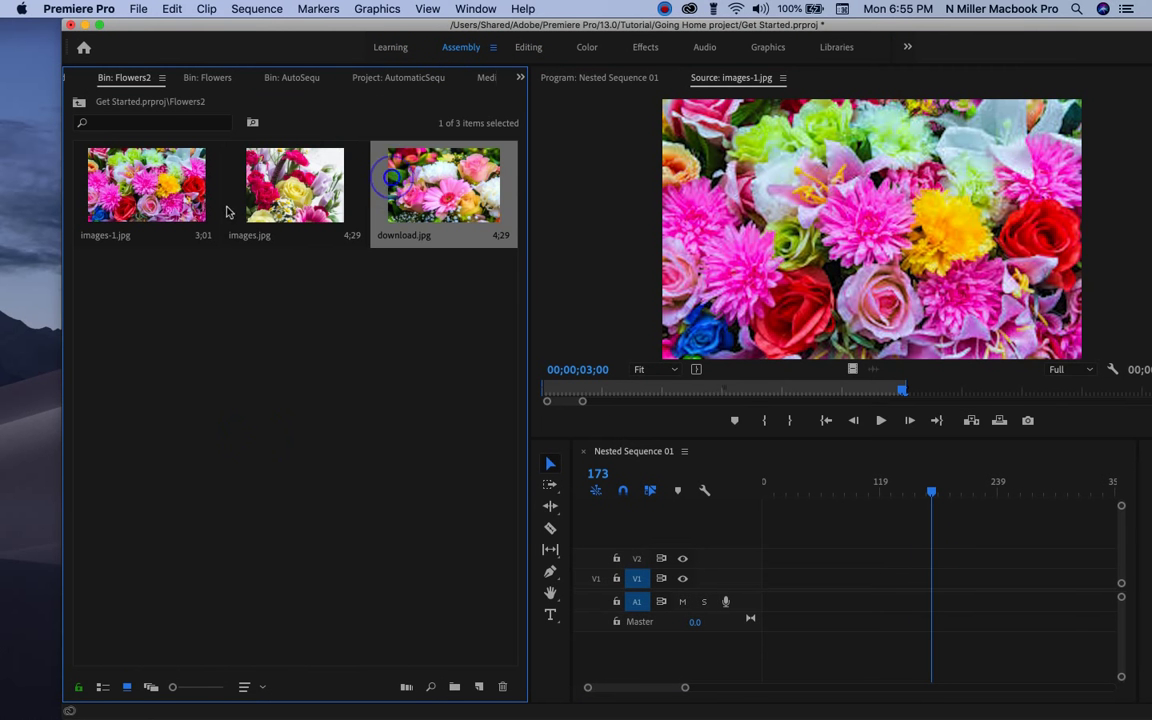
left_click(464, 268)
left_click_drag(476, 272, 155, 180)
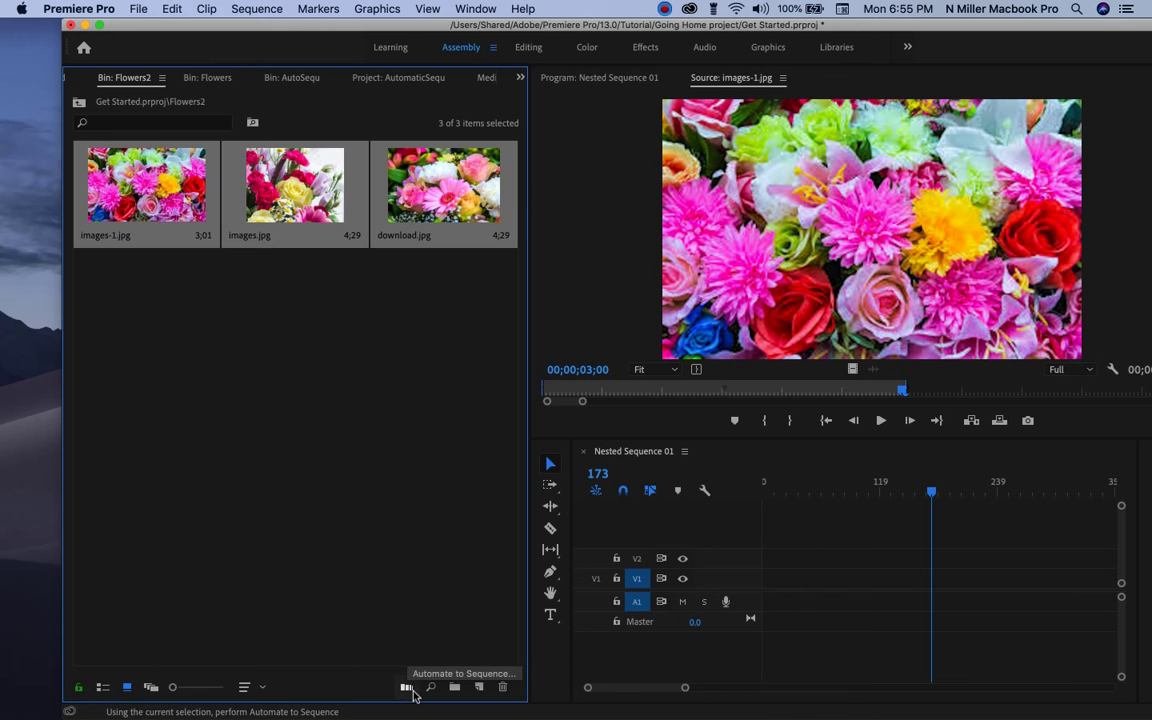
left_click(407, 688)
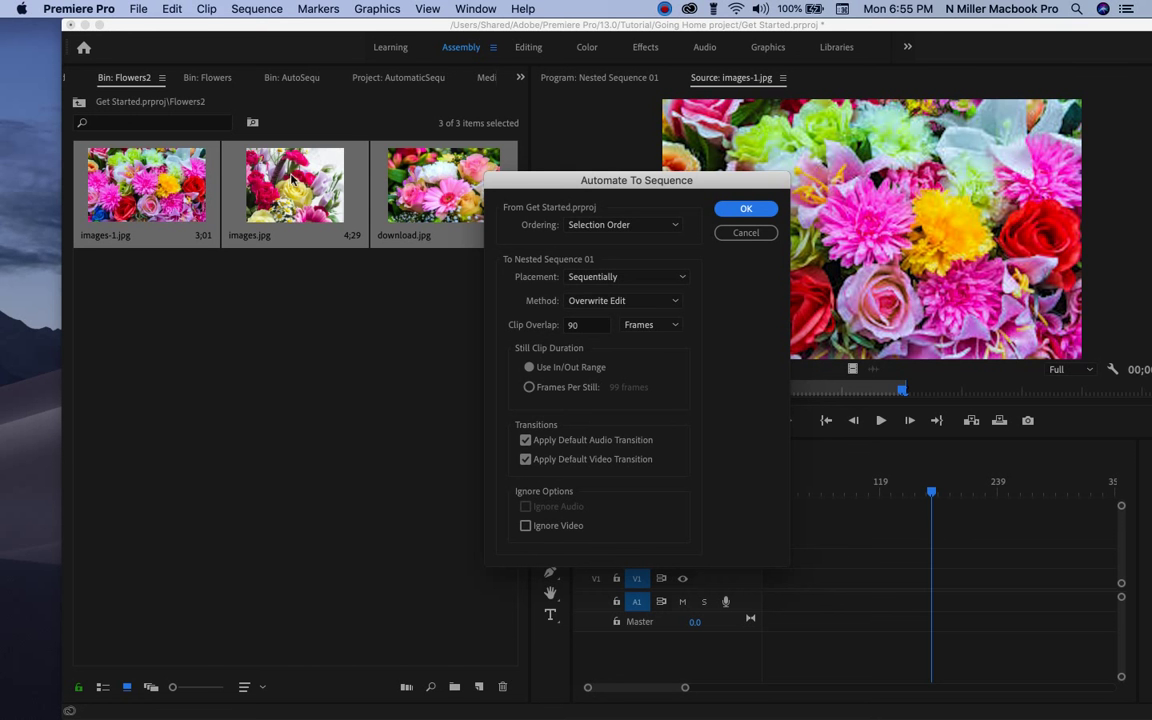
left_click(750, 236)
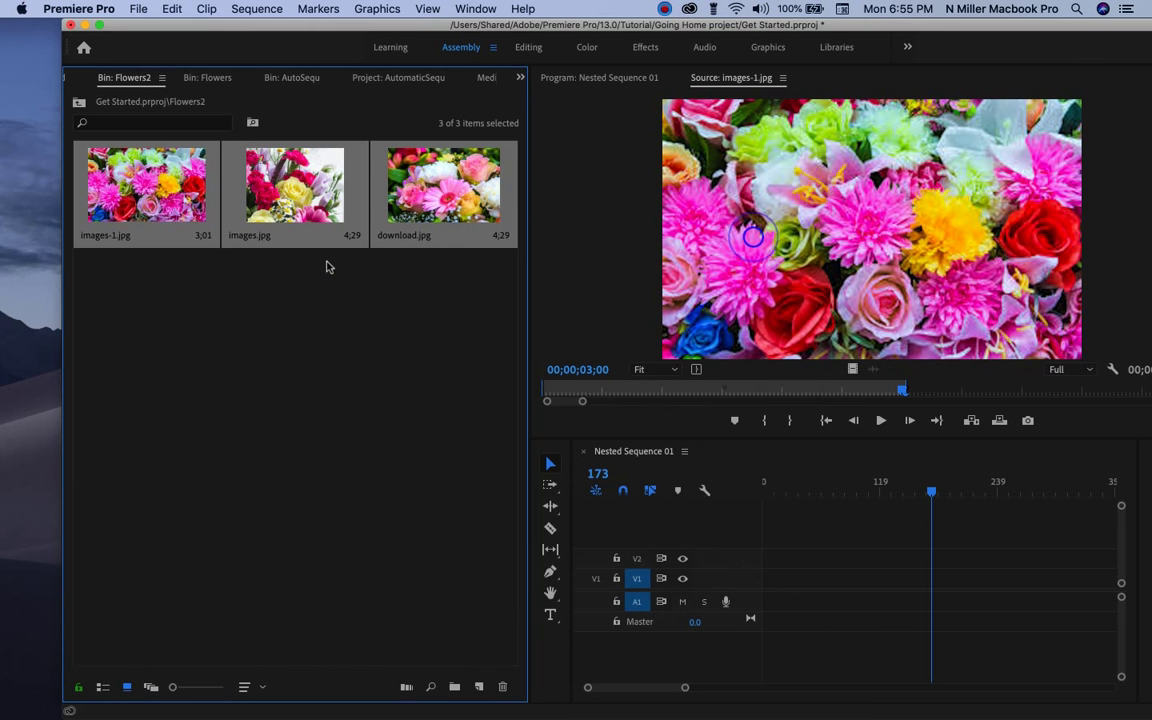
Reorder the Flowers2 bin so that download.jpg comes before images.jpg.
left_click(327, 268)
left_click(428, 193)
left_click_drag(233, 175, 231, 178)
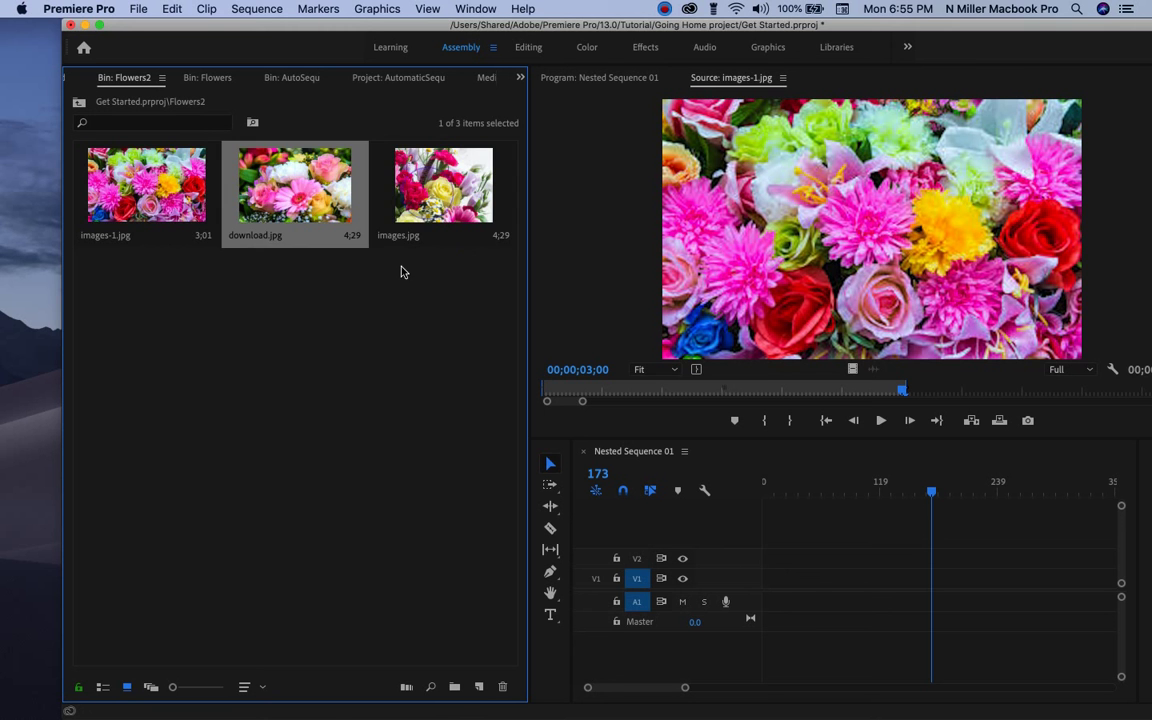
Automate all three flower images to Nested Sequence 01 in selection order, with a 90-frame clip overlap, in/out range durations and default transitions.
left_click_drag(469, 272, 94, 170)
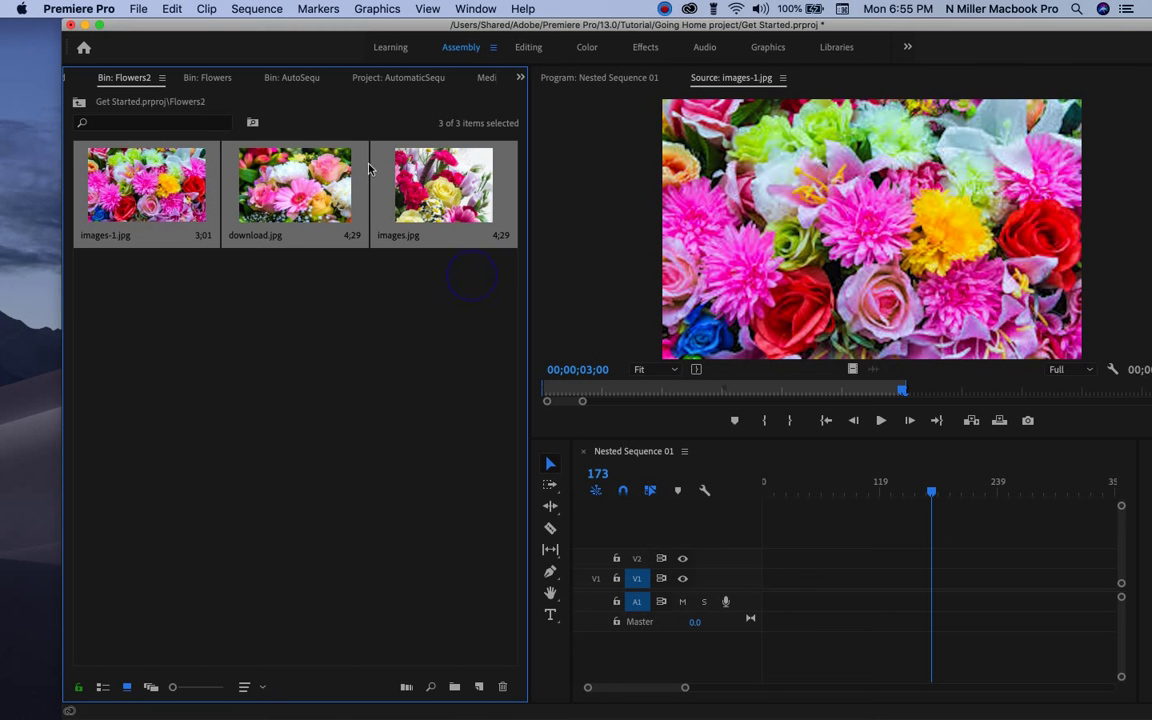
left_click(404, 688)
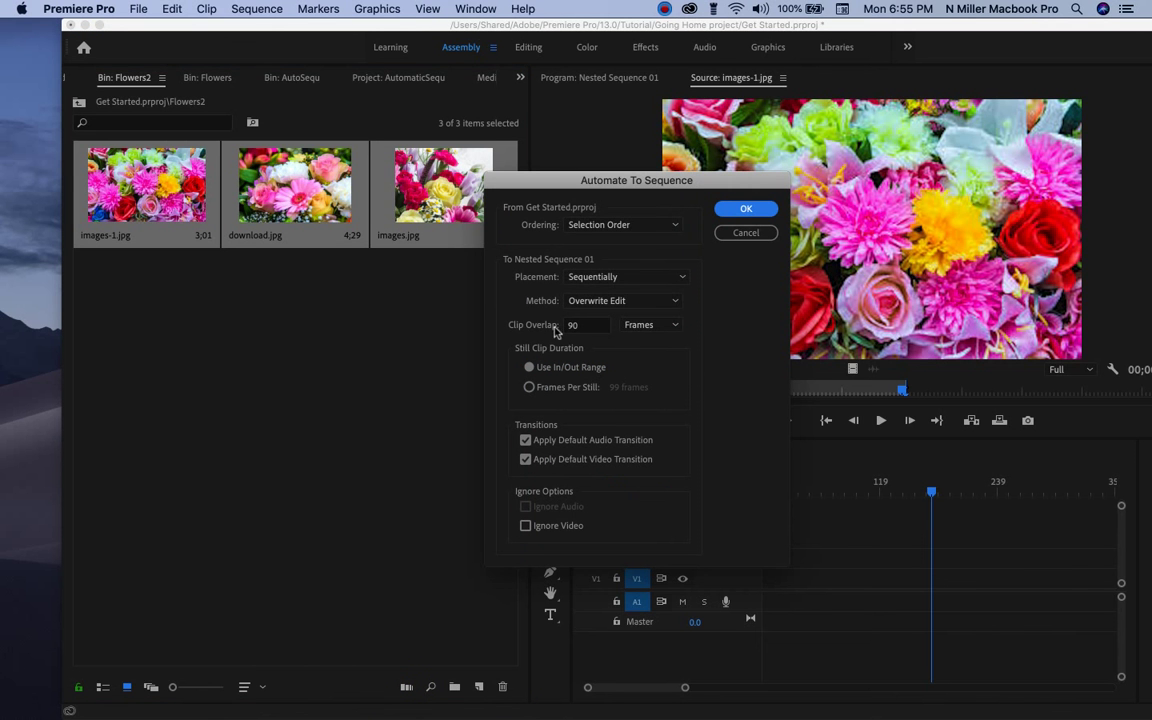
left_click(605, 331)
left_click(653, 360)
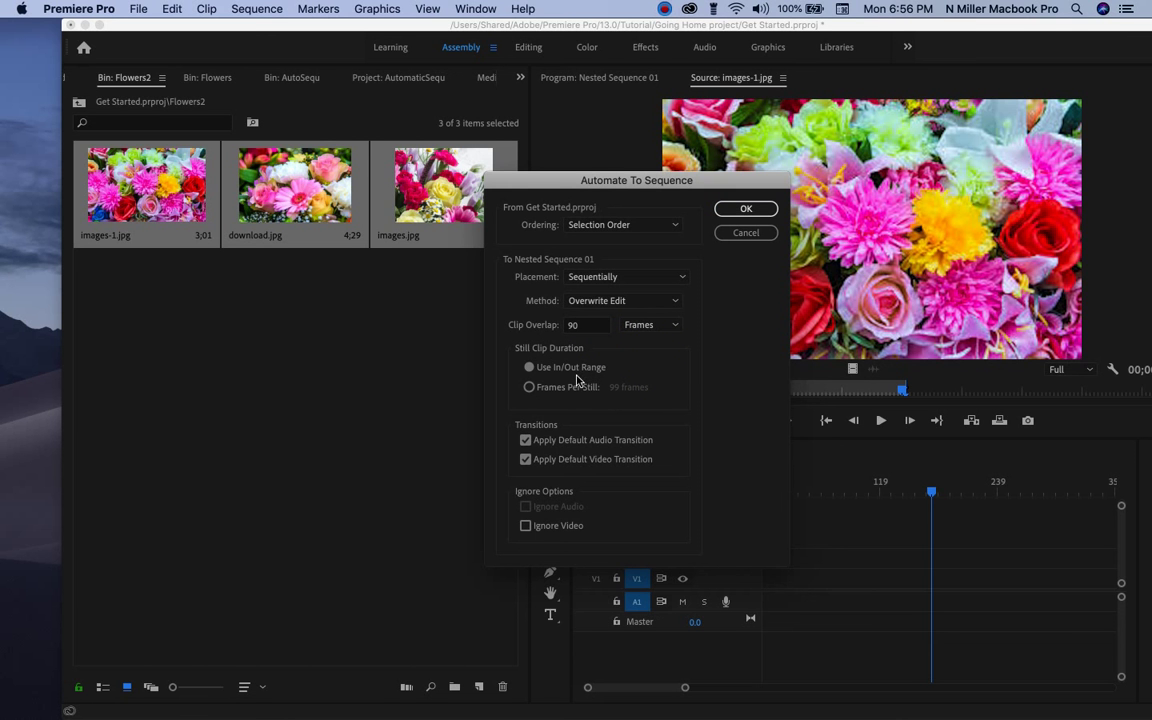
left_click(758, 209)
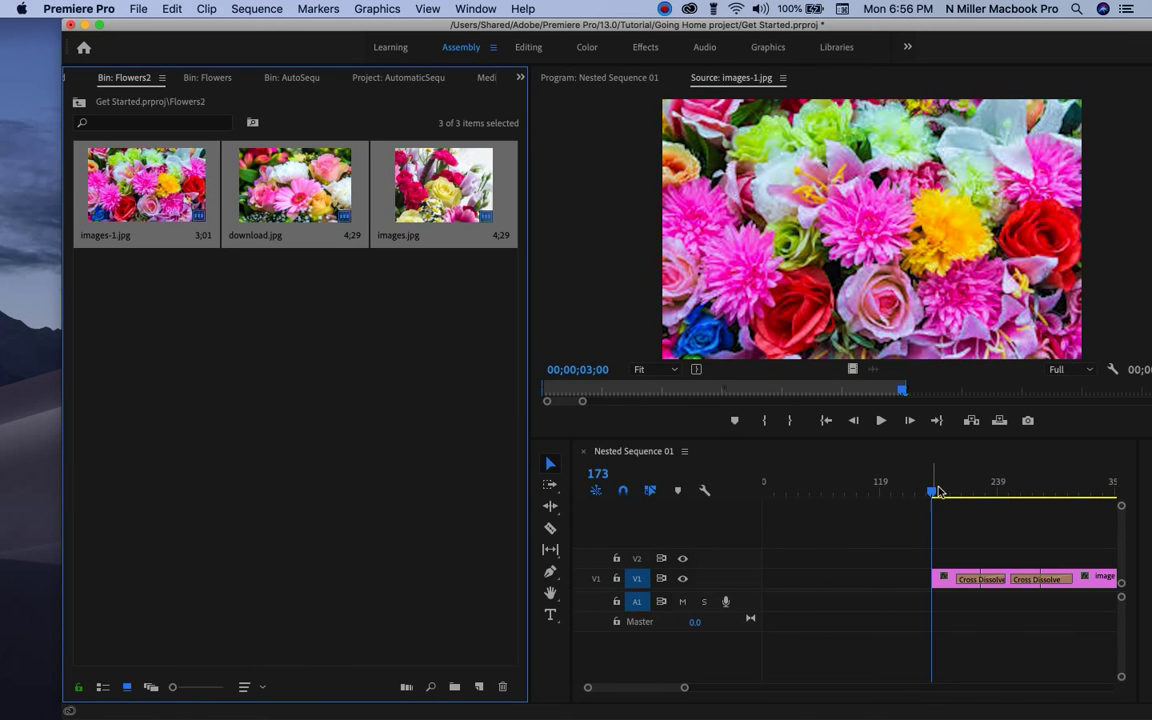
Return the playhead to frame 0 and shift all the clips together to the start of the sequence with the Track Select Forward tool.
left_click_drag(933, 497, 724, 489)
left_click(551, 484)
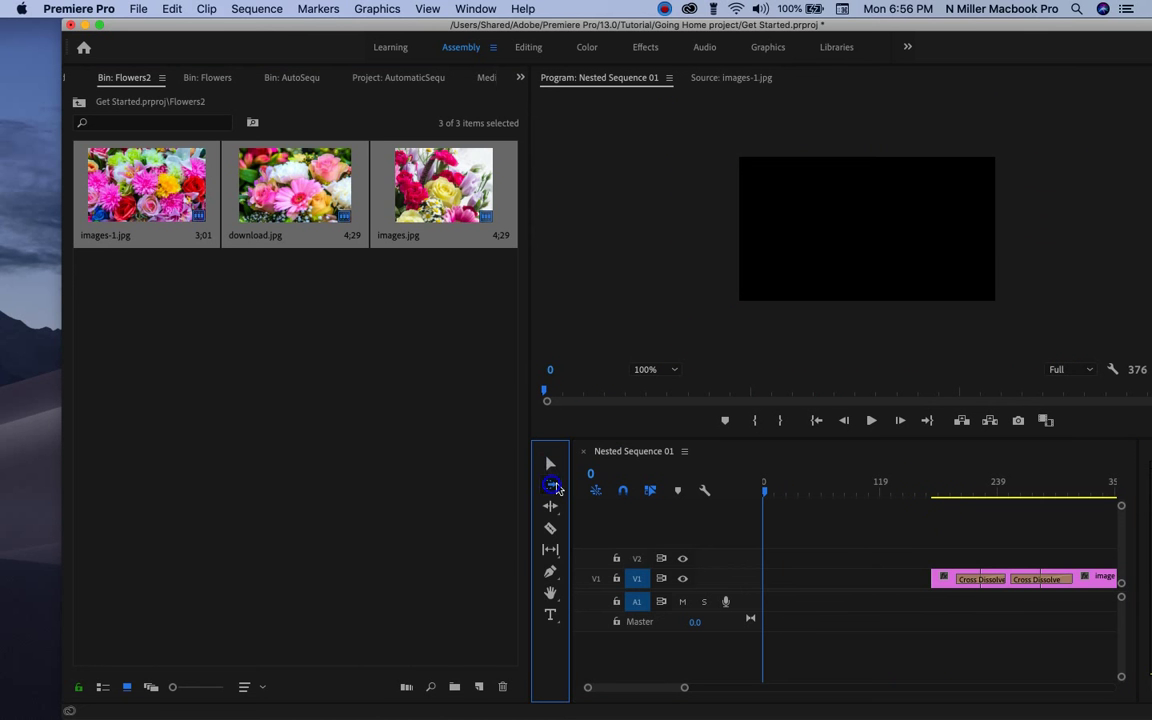
left_click(945, 567)
left_click_drag(887, 572, 778, 575)
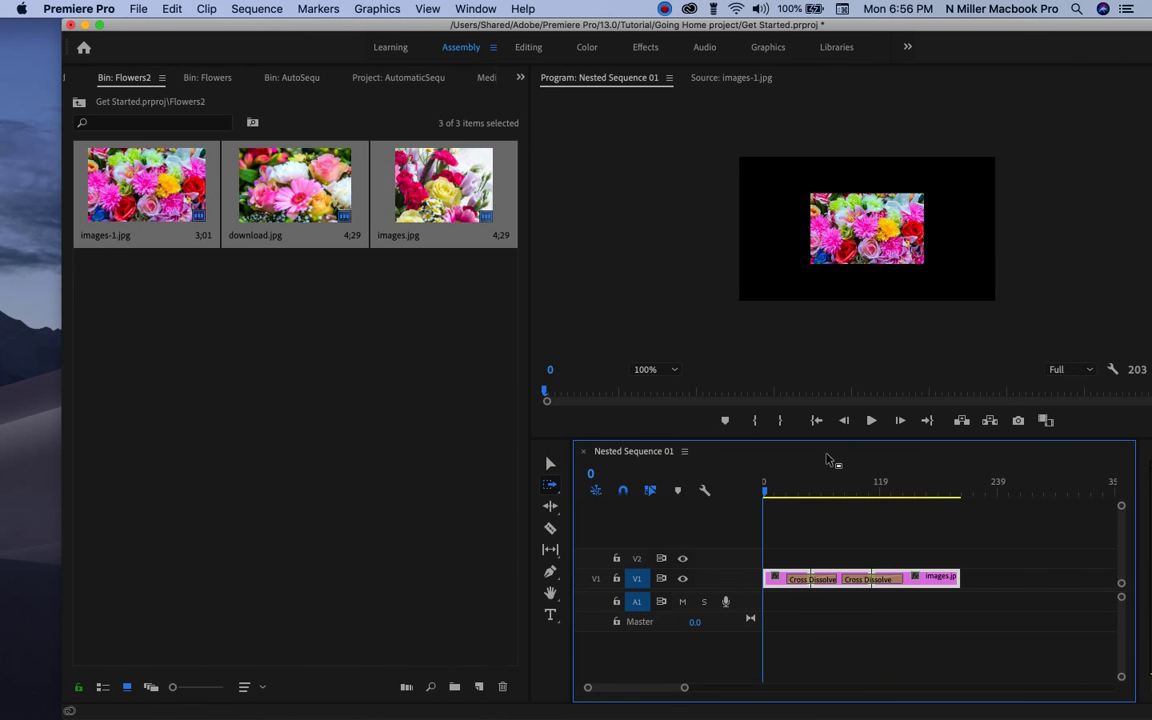
Scale the first clip, images-1.jpg, up with the Selection tool until it fills the program frame.
left_click(550, 463)
left_click(816, 276)
left_click_drag(811, 266, 737, 309)
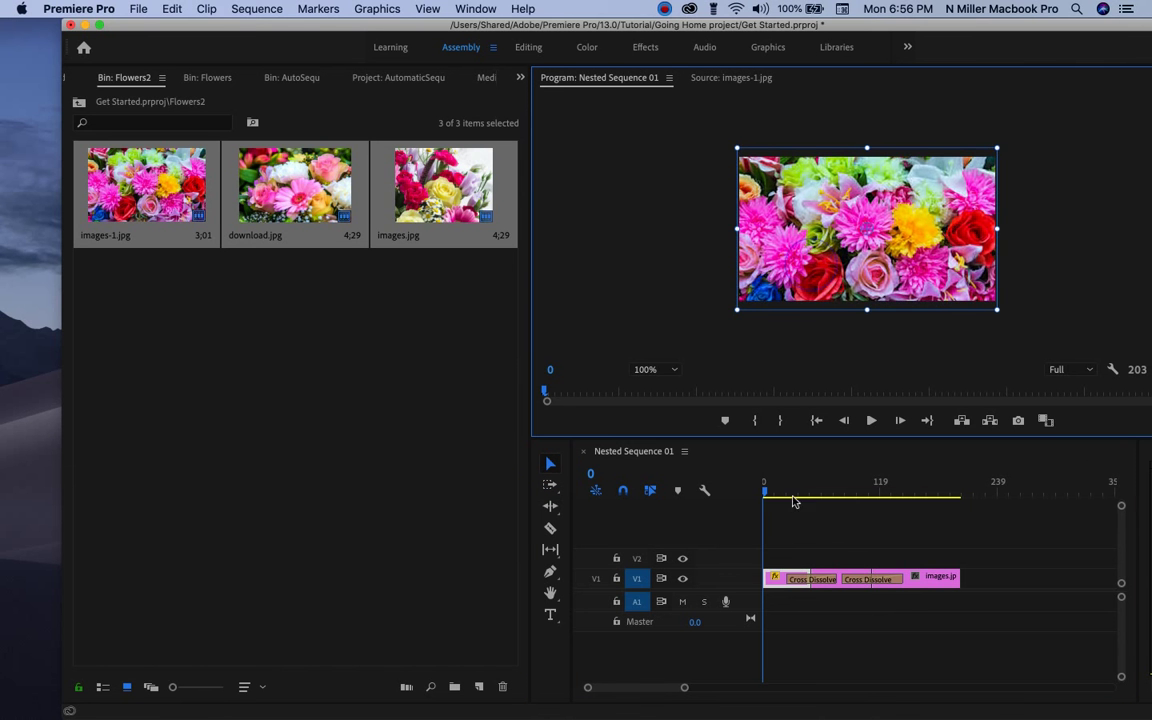
Scale the second clip, download.jpg, up on the program frame at frame 81 until it fills the frame.
left_click(838, 576)
left_click(860, 248)
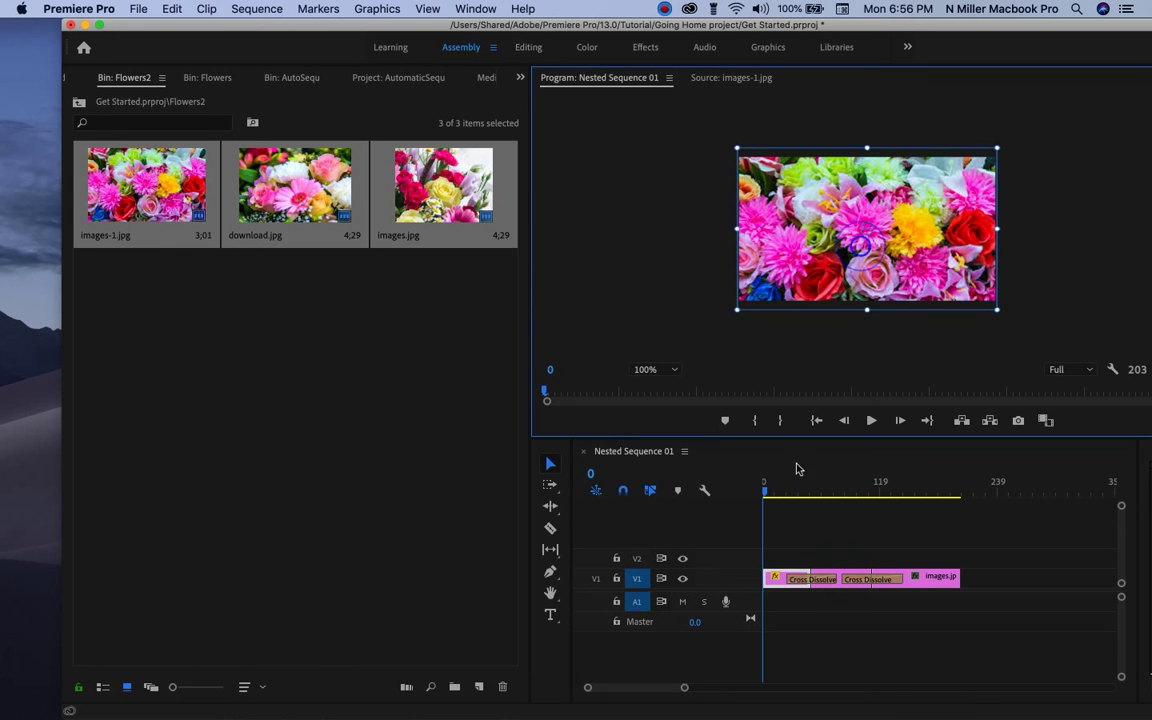
left_click_drag(766, 493, 841, 504)
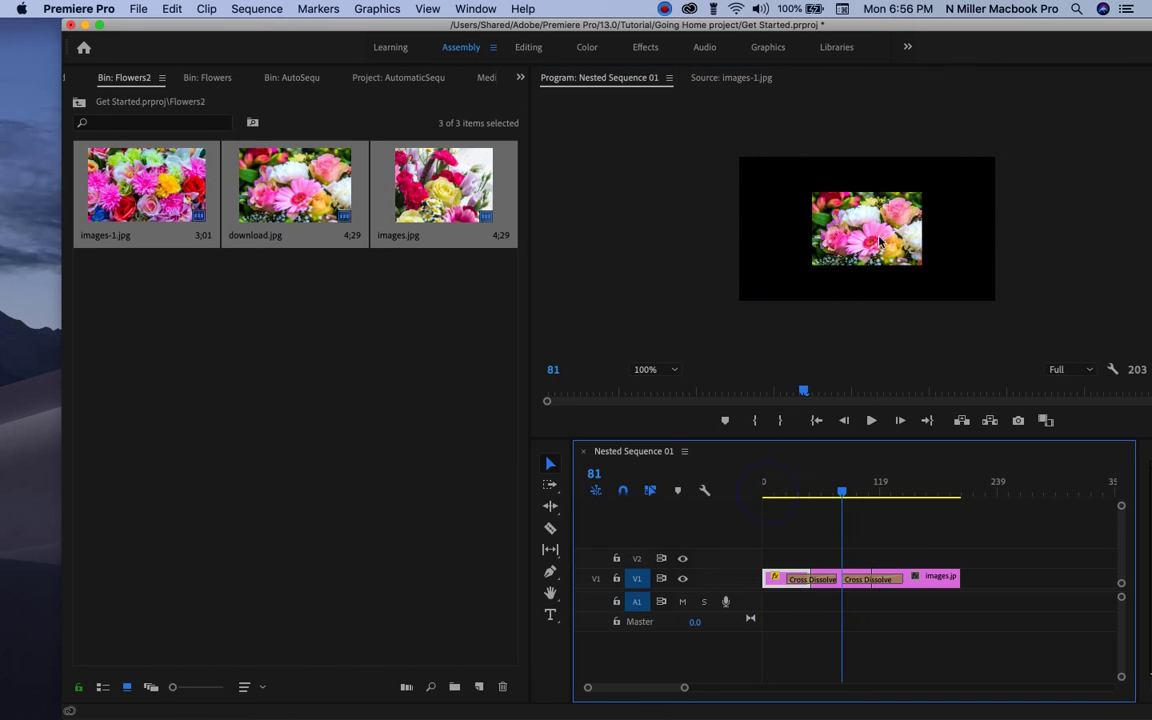
left_click(839, 248)
left_click(969, 325)
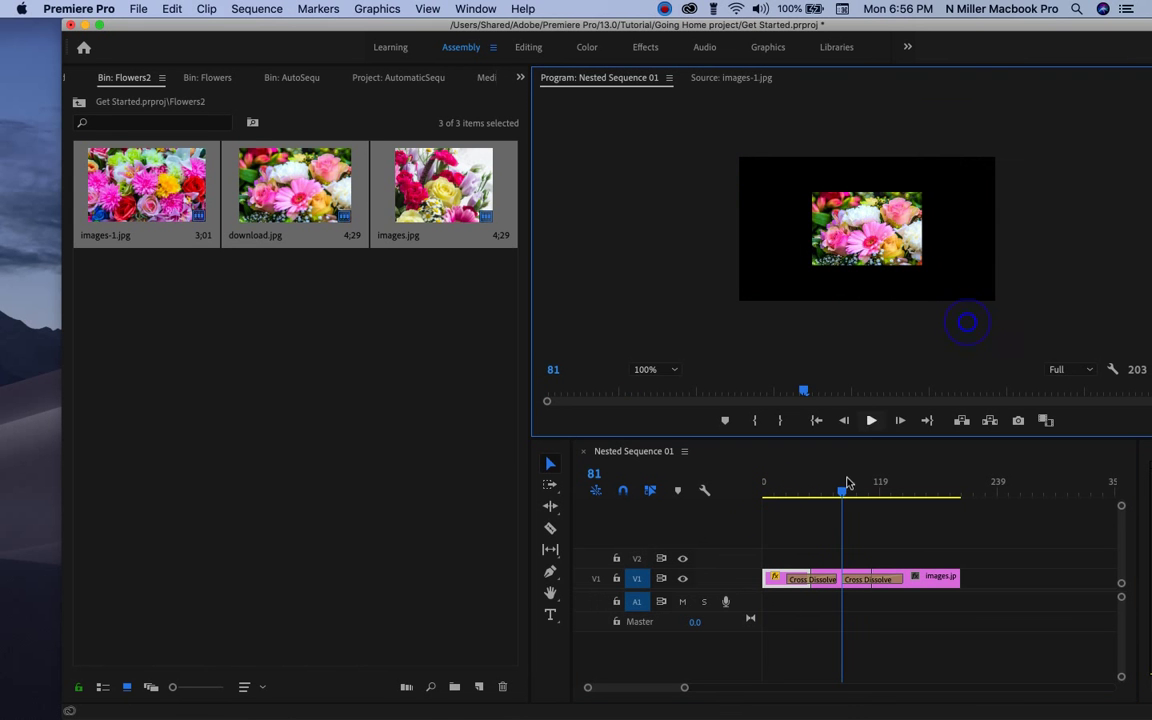
left_click(838, 582)
left_click(869, 263)
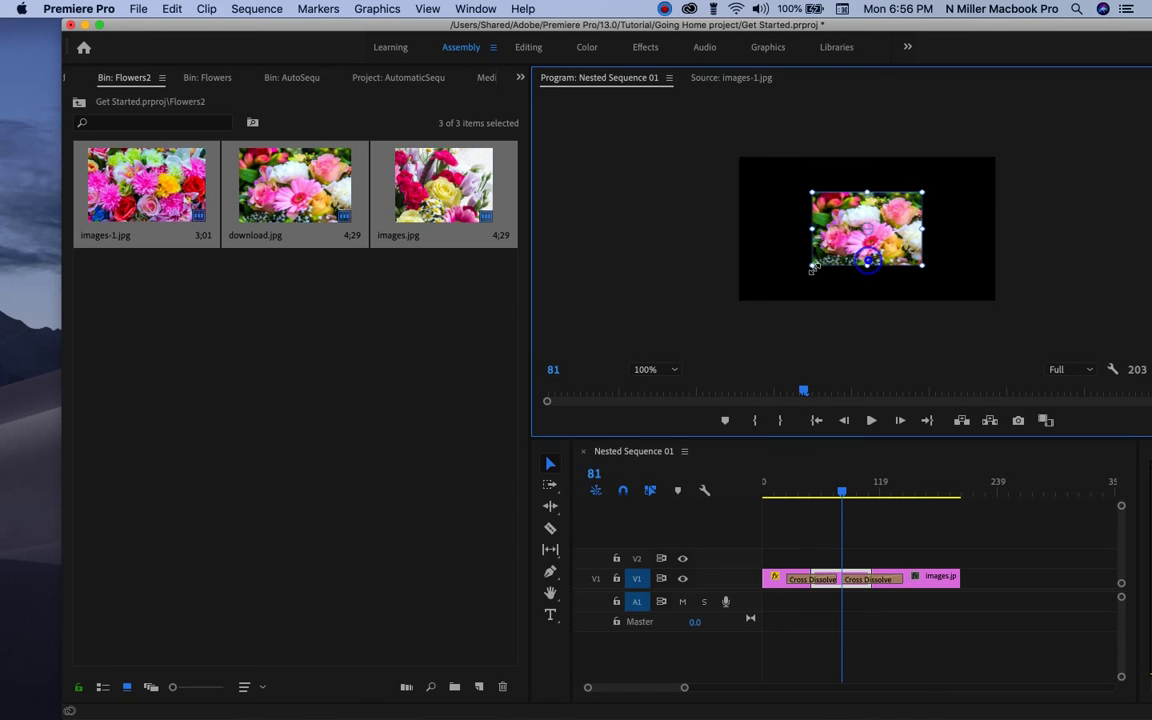
left_click_drag(812, 265, 741, 312)
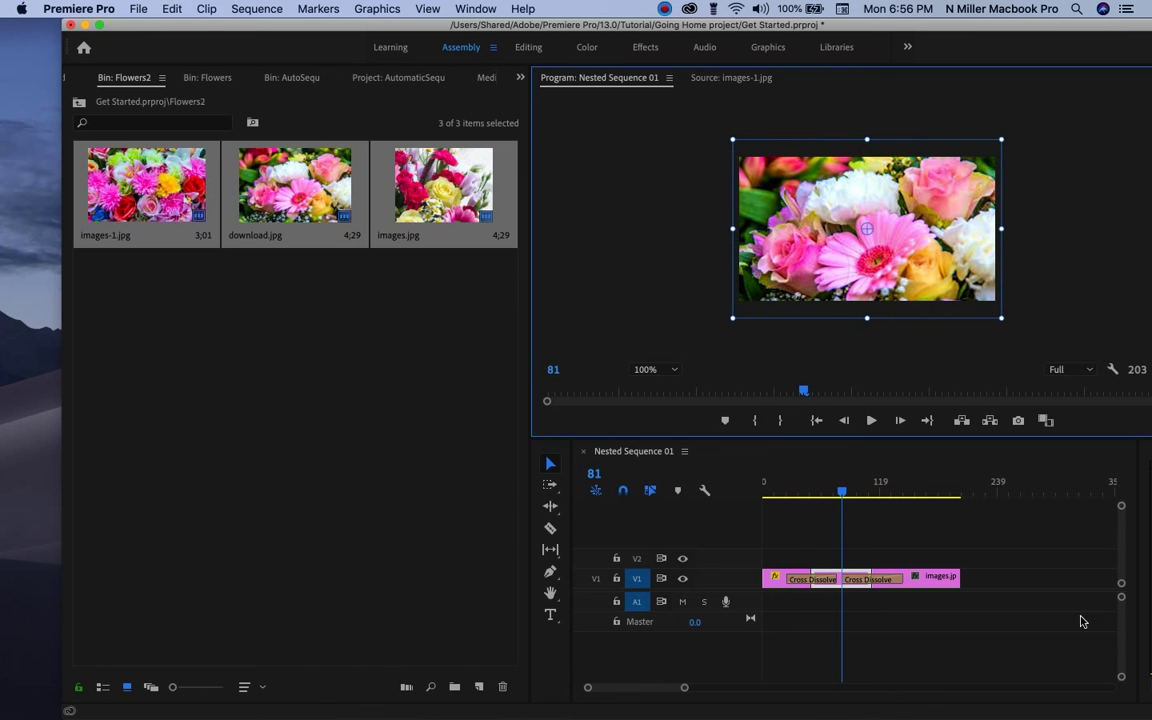
Scale the third clip, images.jpg, up at frame 164 until it fills the program frame, keeping the yellow rose near the centre.
left_click(934, 576)
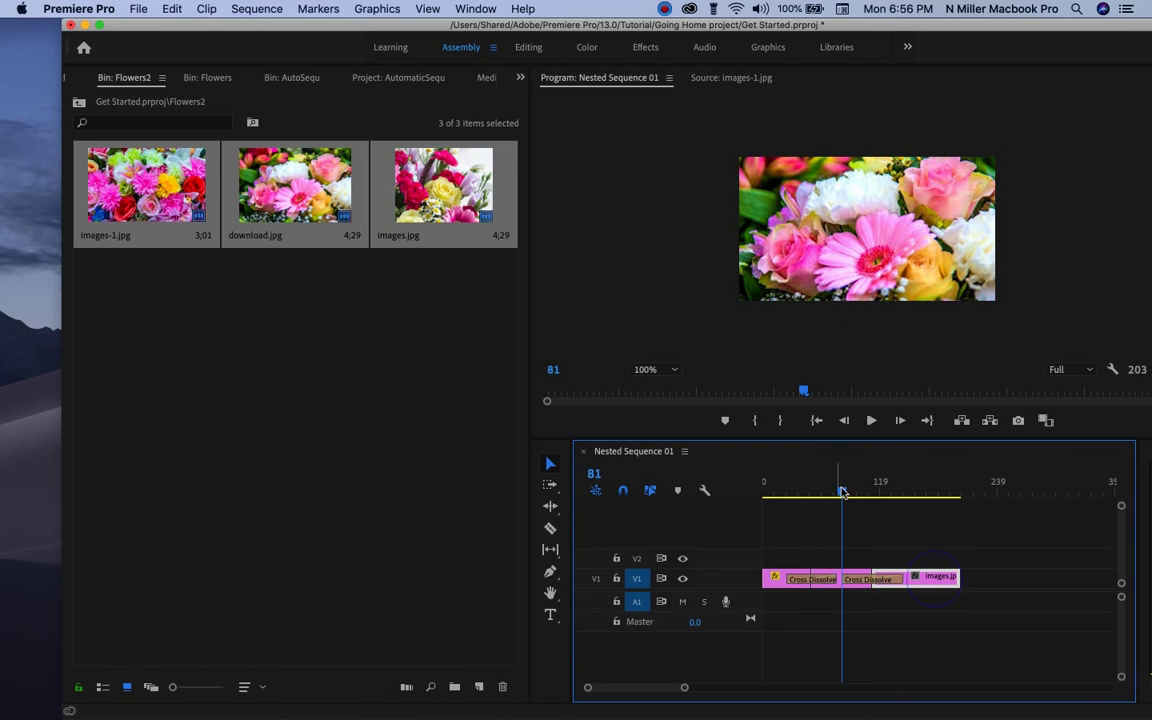
left_click(922, 490)
left_click(812, 226)
left_click_drag(812, 226, 719, 252)
left_click_drag(676, 298, 693, 235)
left_click_drag(868, 245, 1064, 352)
left_click_drag(968, 298, 932, 297)
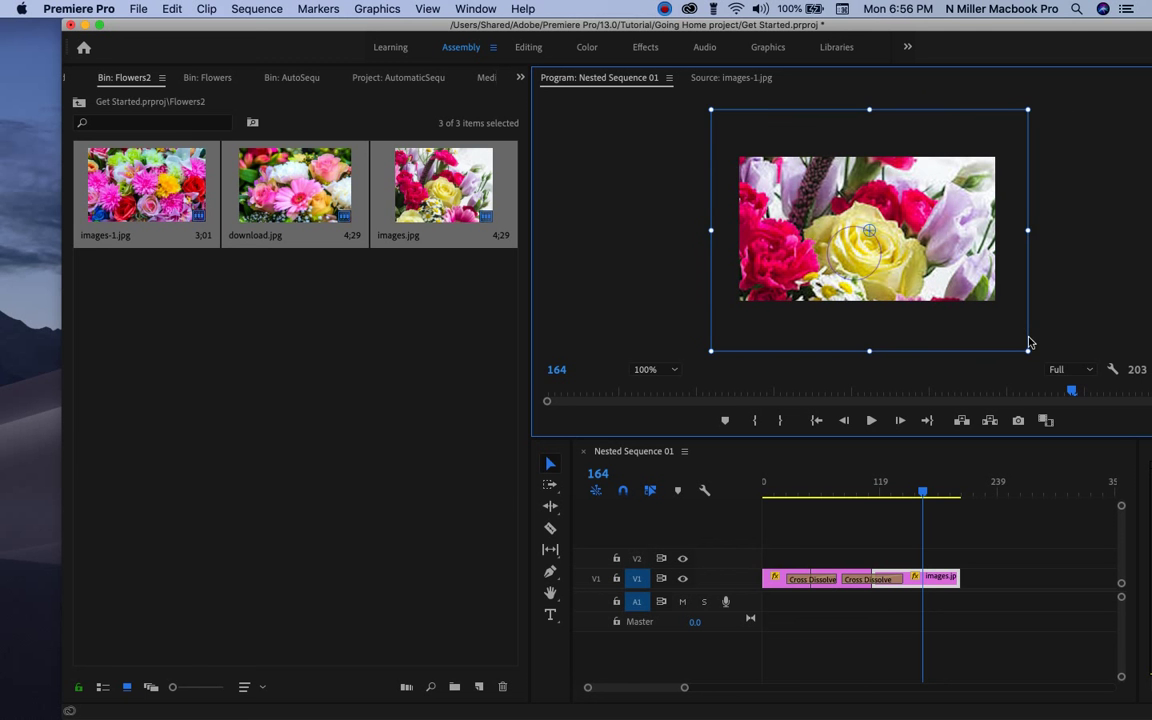
left_click_drag(1029, 351, 1015, 342)
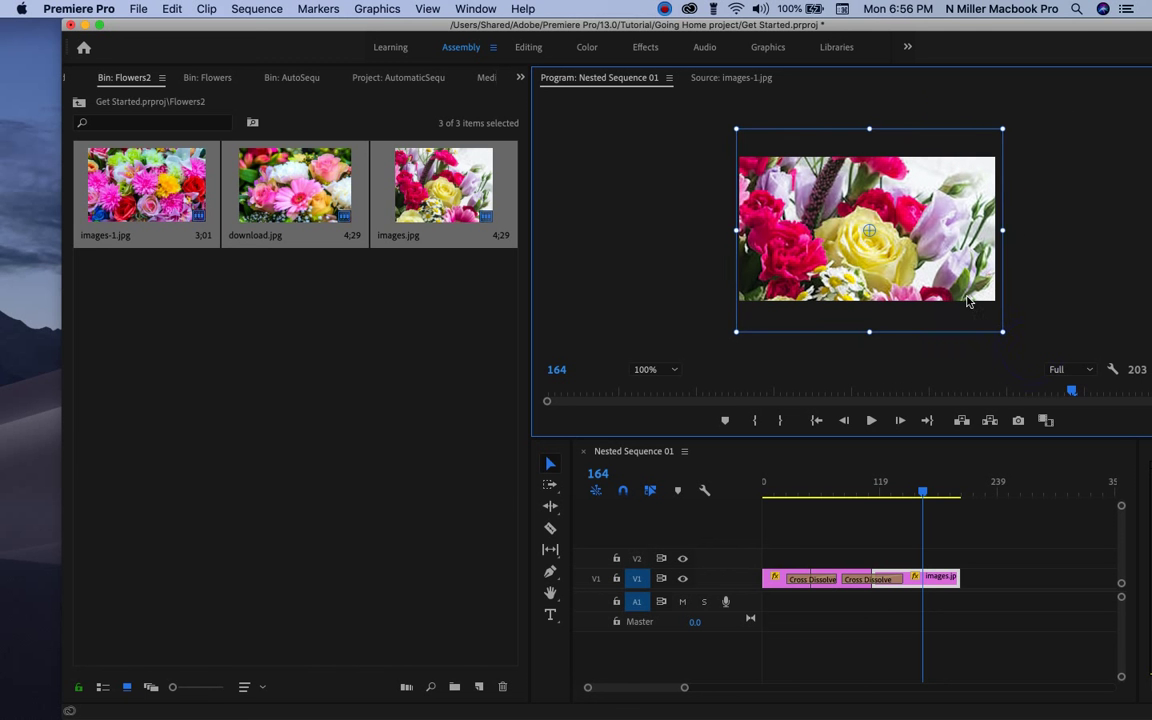
left_click(1030, 283)
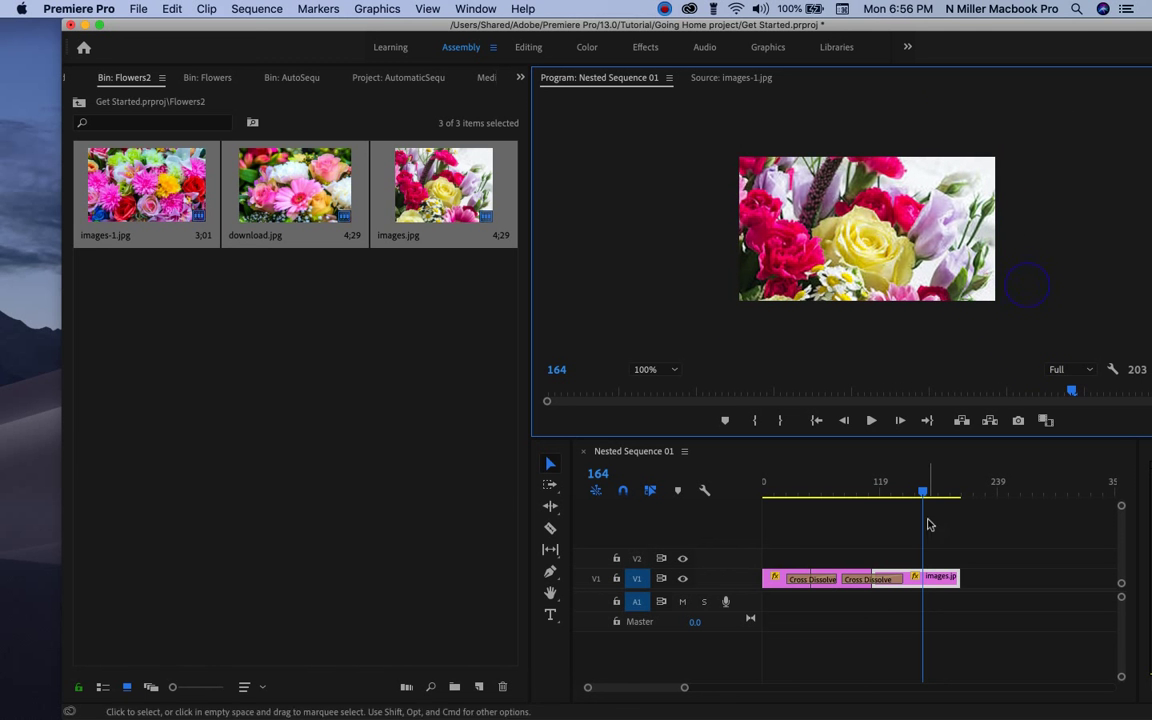
Return the playhead to frame 0 and, in the Editing workspace, start a text graphic over the first image with the Type tool.
left_click_drag(874, 483, 663, 452)
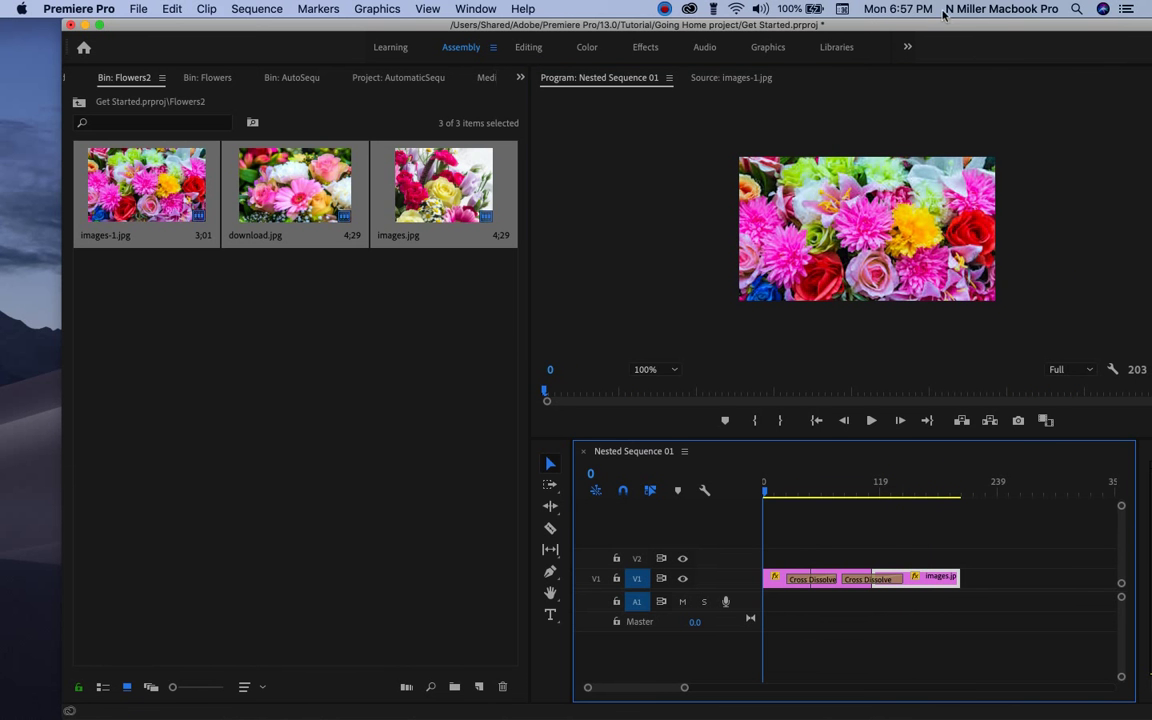
left_click_drag(948, 22, 897, 20)
left_click(472, 47)
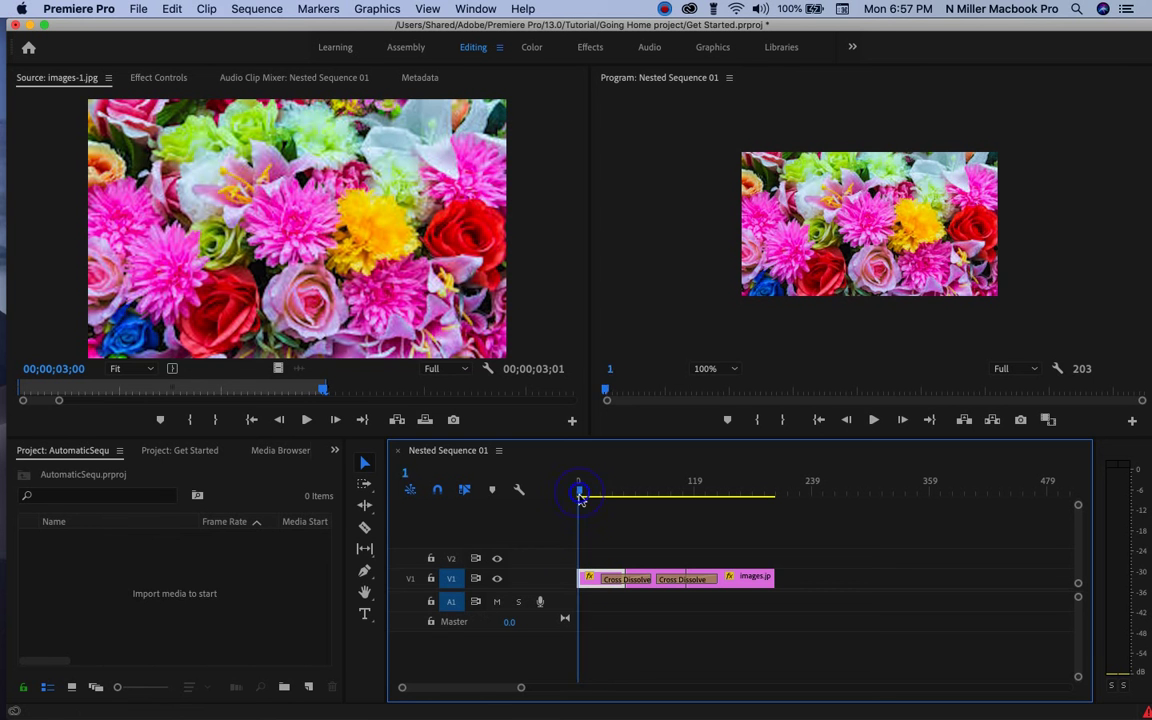
left_click(367, 614)
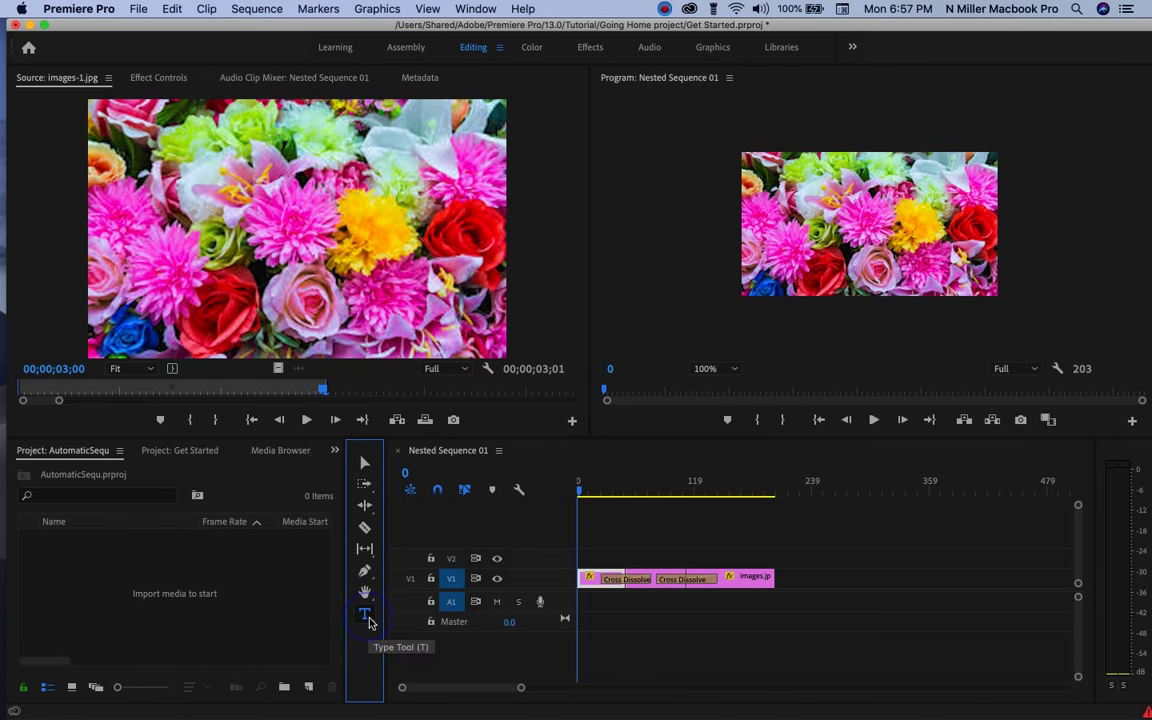
left_click(772, 200)
In the Graphics workspace, enter TEXT IMAGE in the text layer and centre it in the frame at about 24, 224.
left_click_drag(958, 25, 750, 67)
left_click(691, 47)
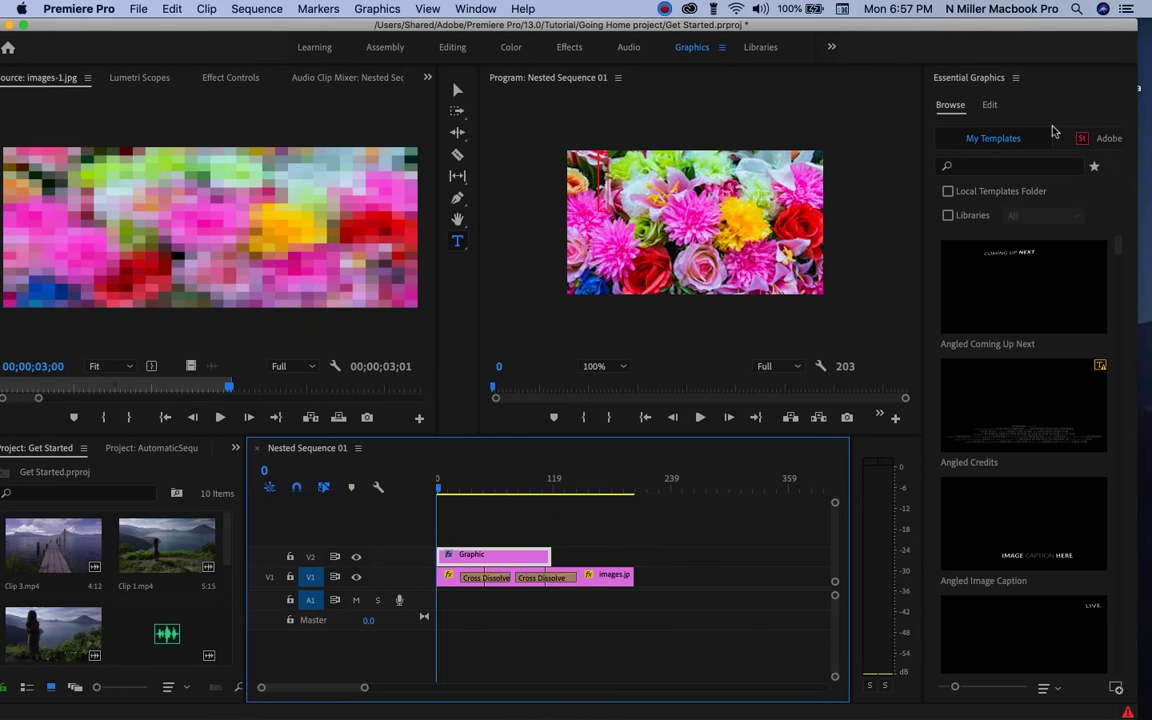
left_click(989, 104)
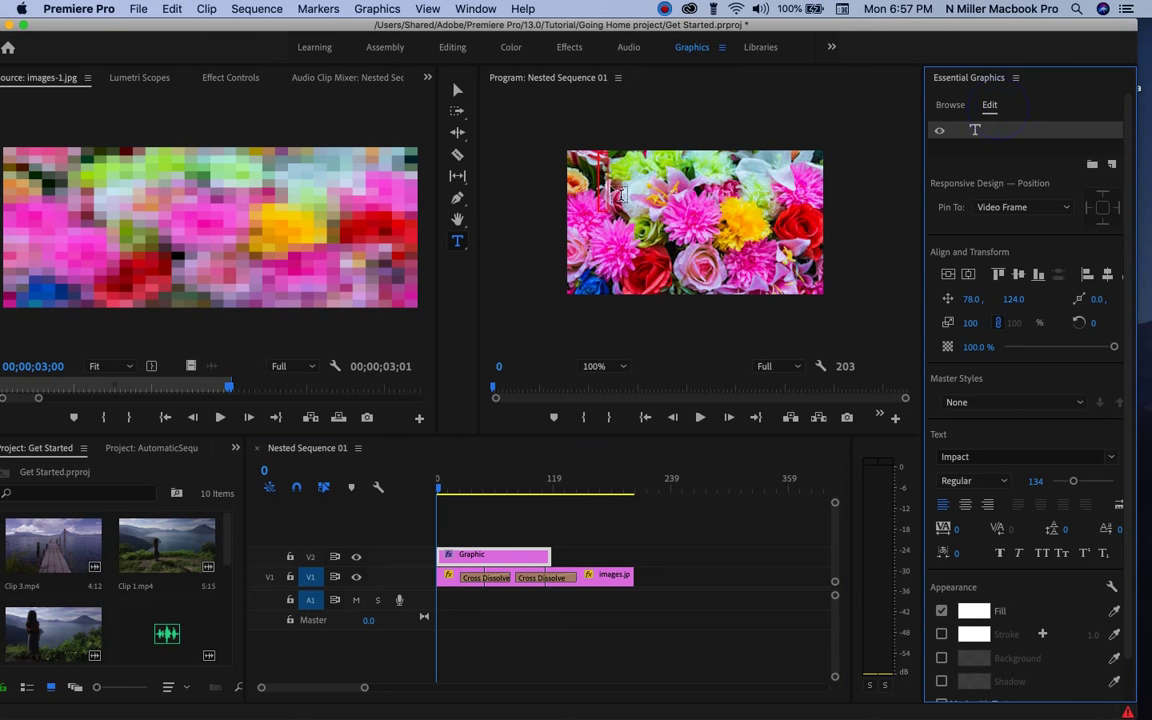
left_click(616, 174)
type("TEXT")
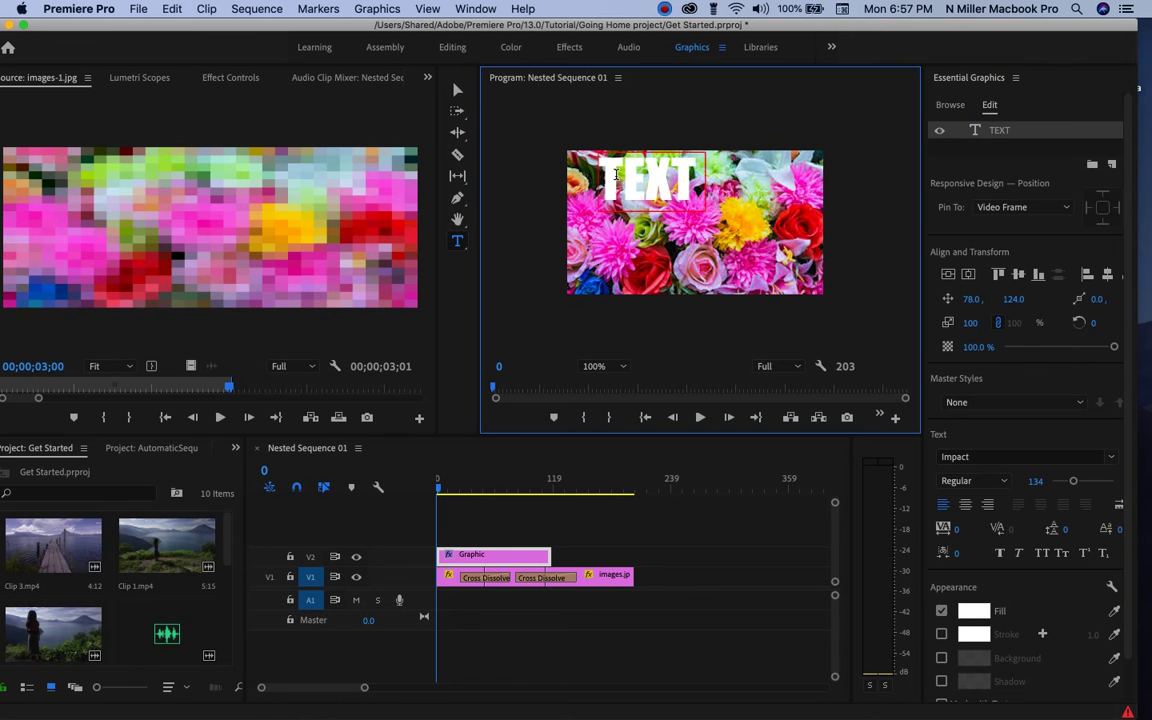
type(" IMAGI")
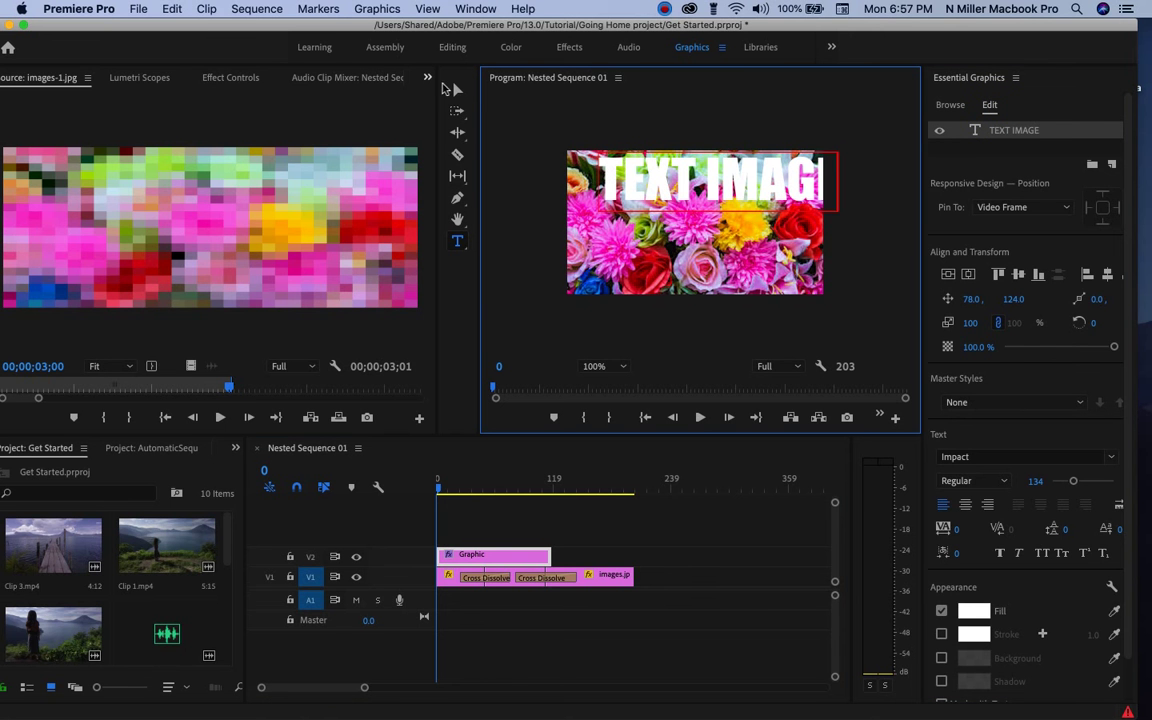
left_click(457, 92)
left_click_drag(785, 188, 766, 237)
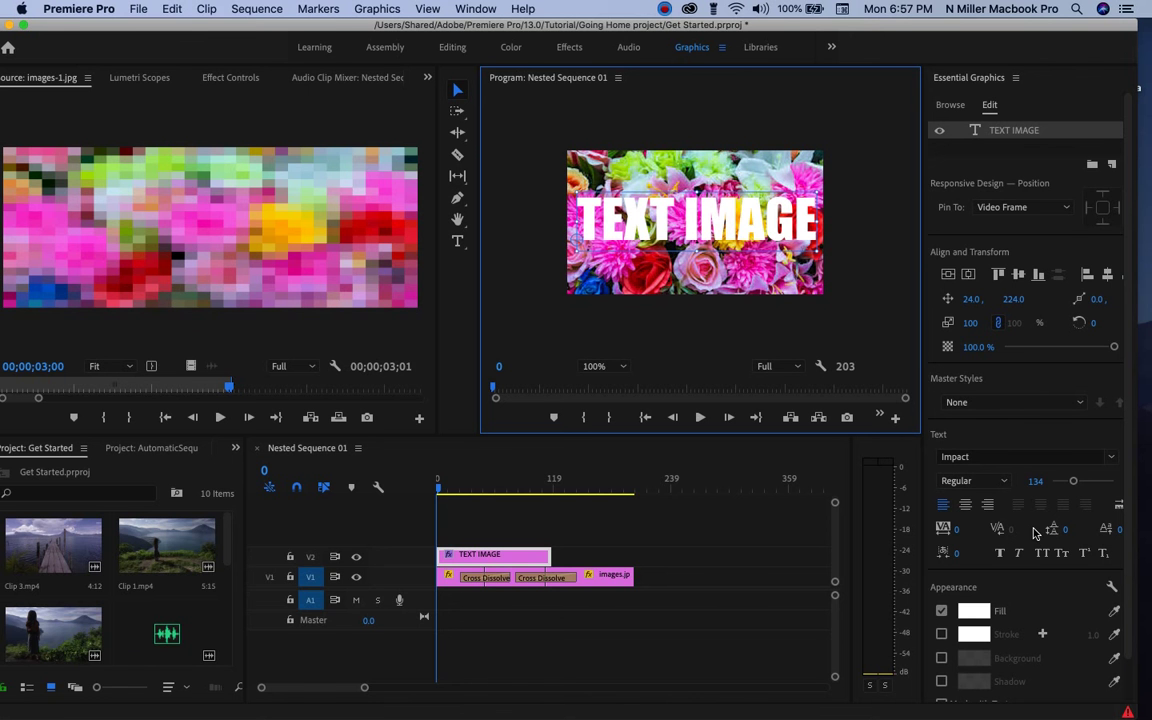
Trim the TEXT IMAGE graphic on V2 to end with the first image clip and place the playhead at frame 10.
left_click_drag(803, 30, 880, 30)
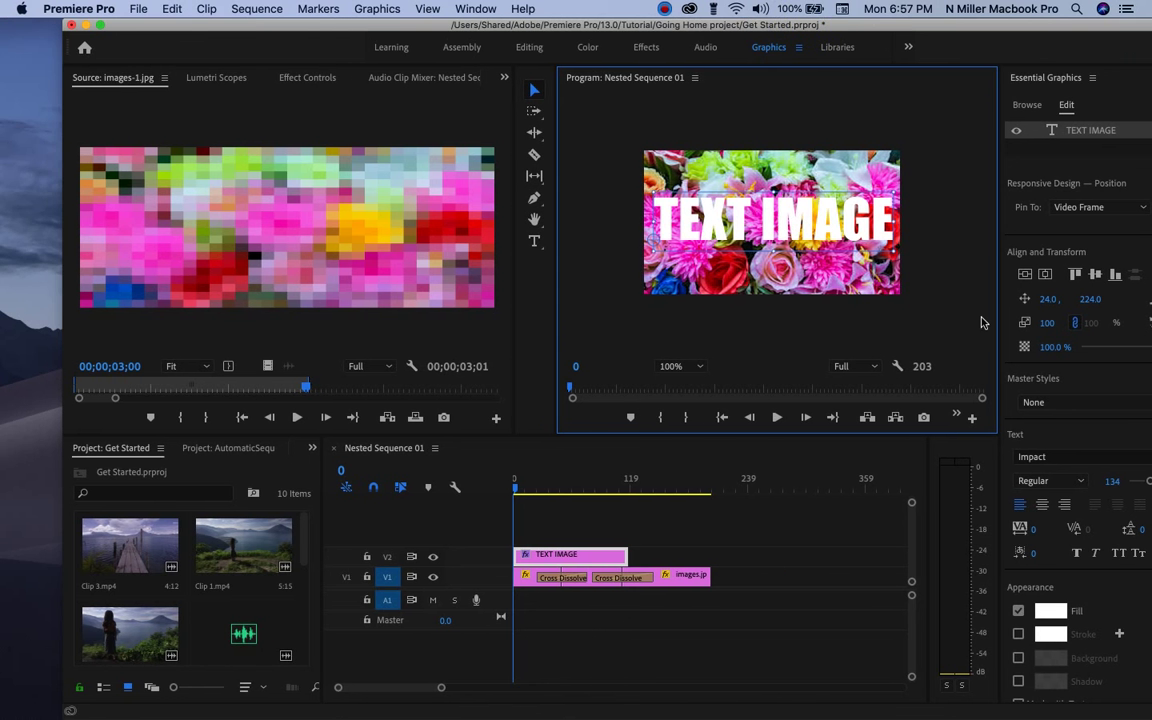
left_click_drag(624, 553, 560, 553)
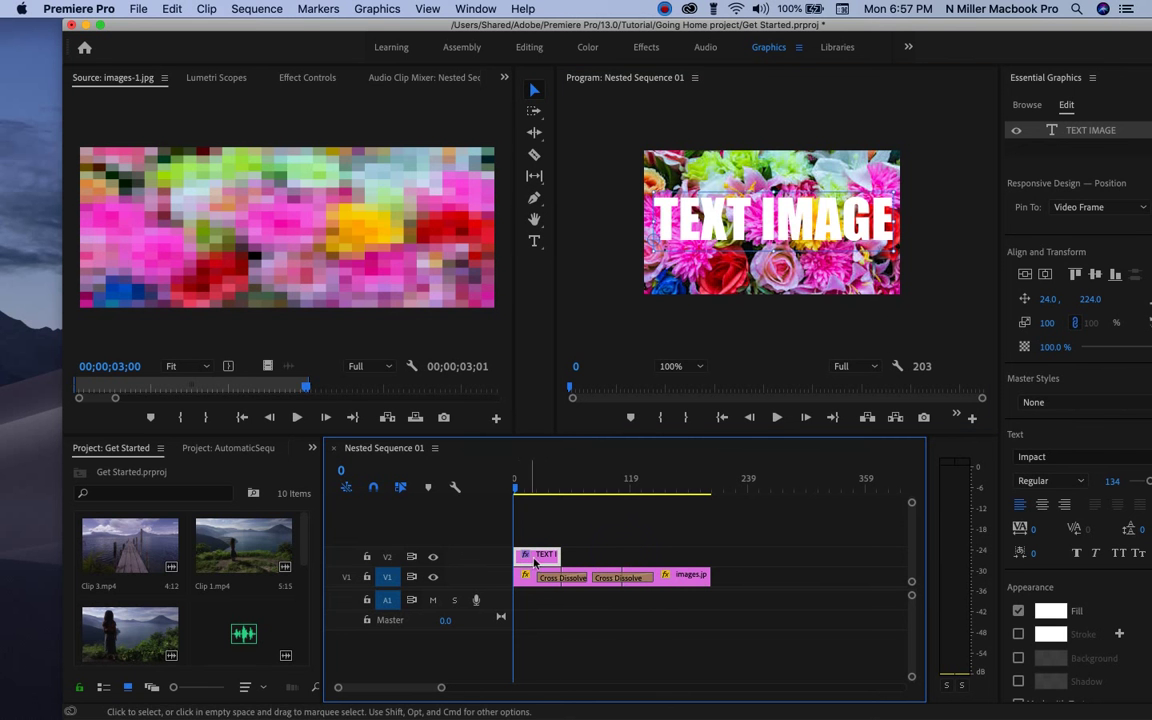
left_click(525, 492)
left_click_drag(525, 495, 522, 493)
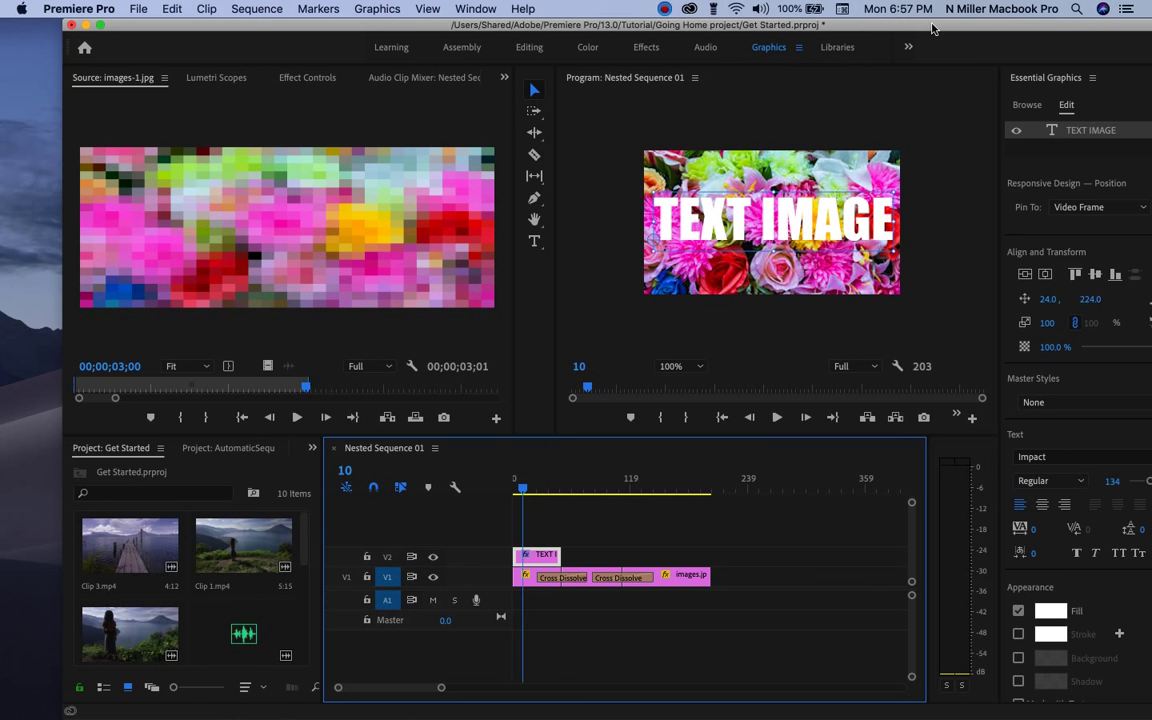
Find the Track Matte Key effect in the Effects workspace and apply it to the images-1.jpg clip on V1.
left_click(517, 584)
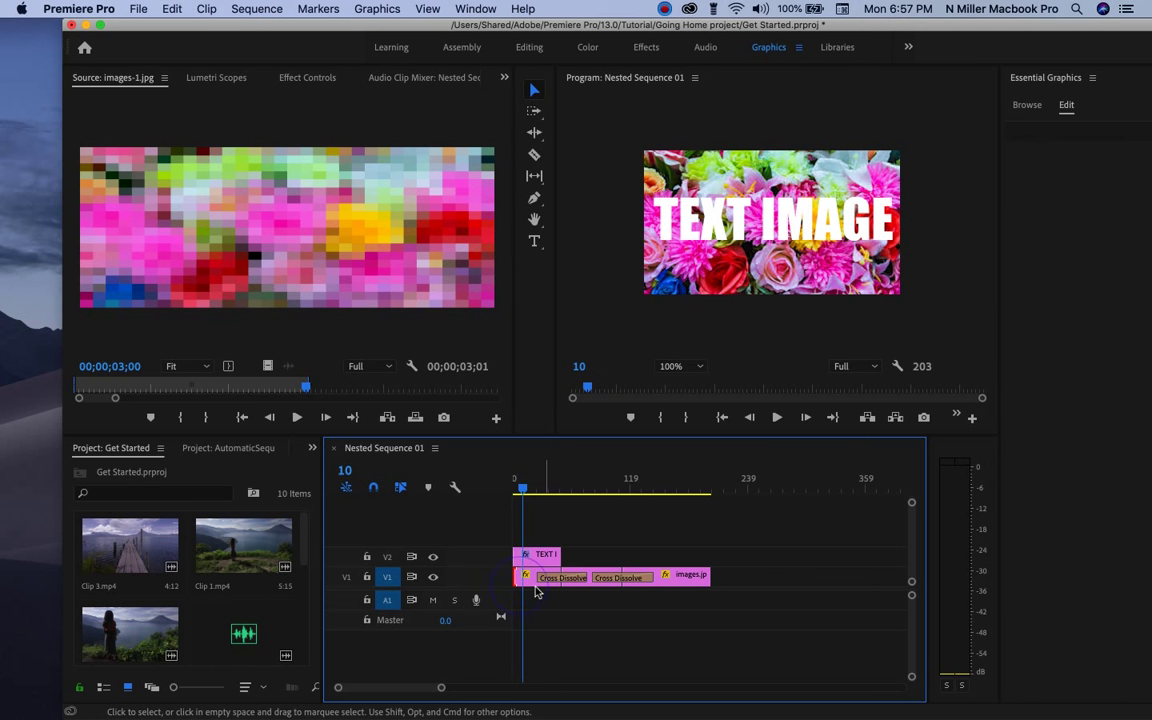
left_click(531, 578)
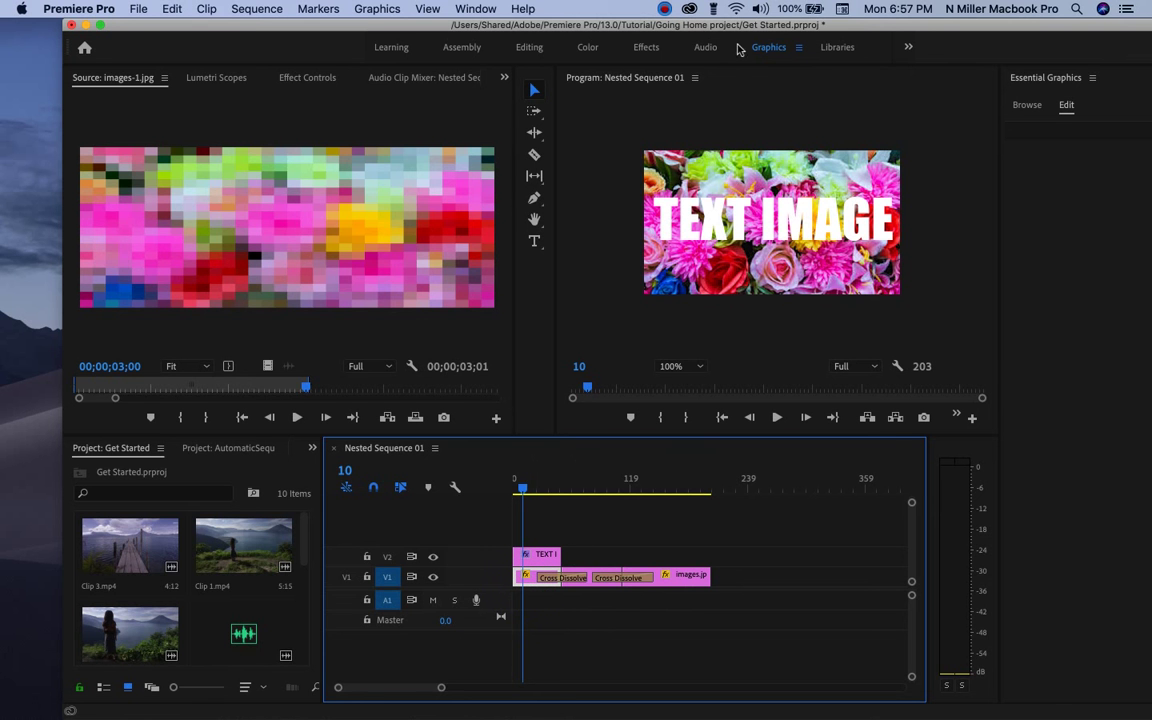
left_click(646, 47)
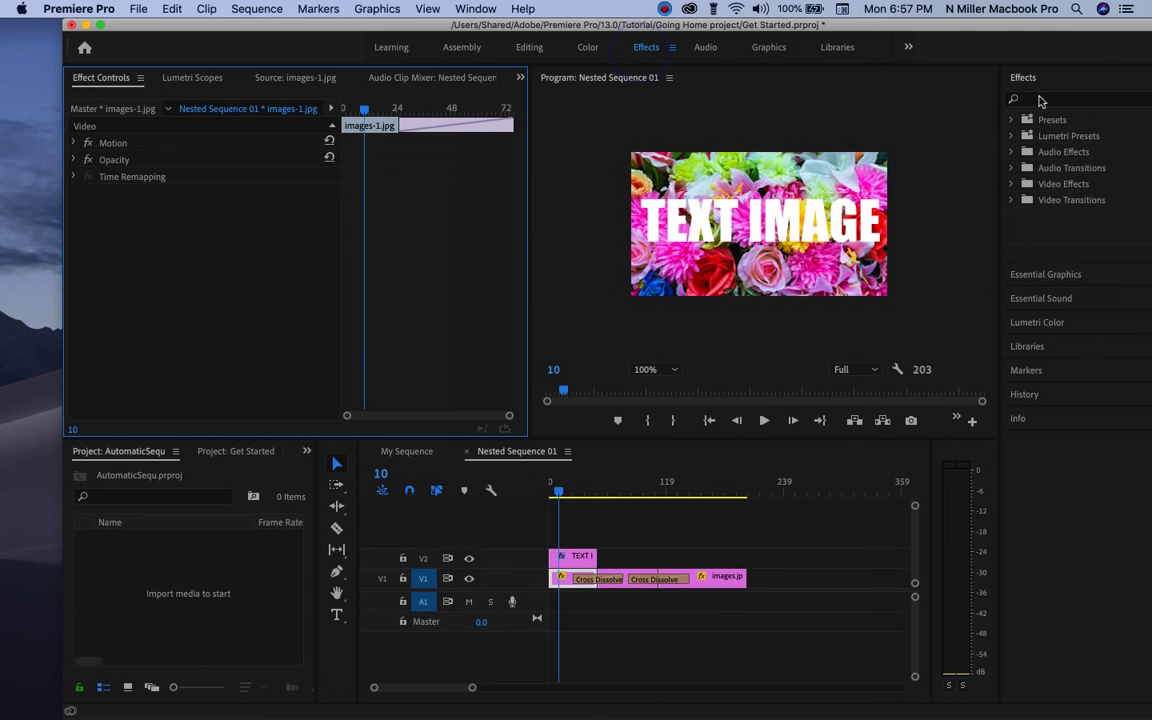
type("track")
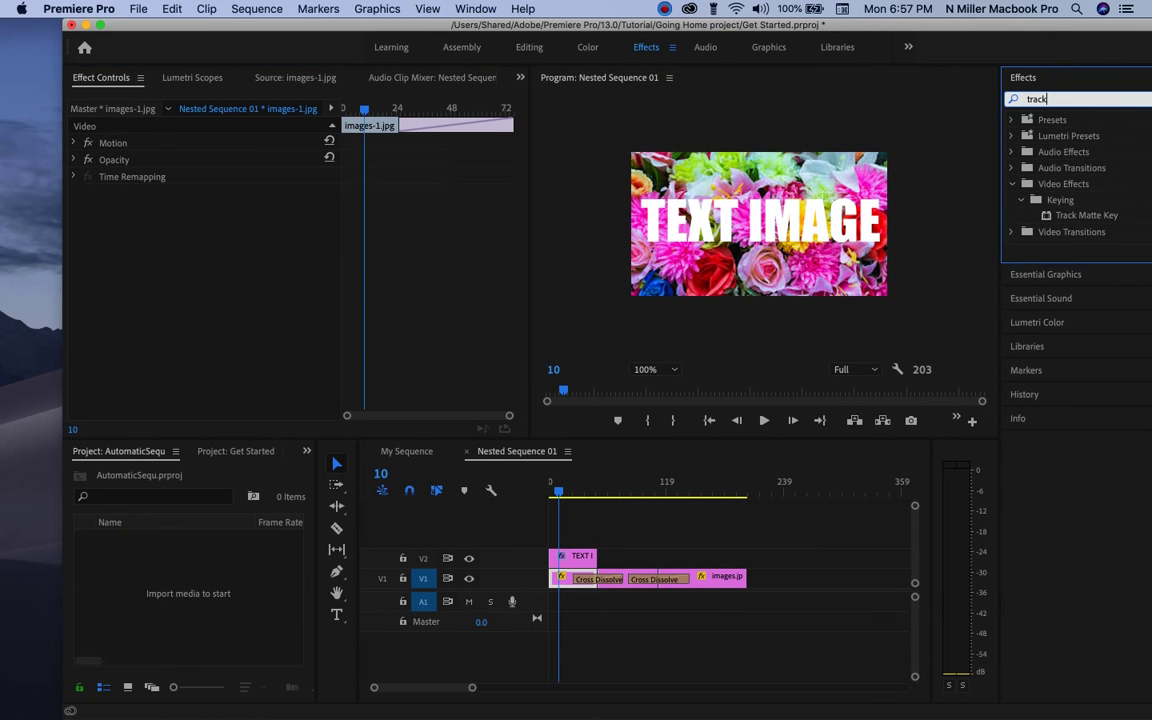
left_click(1086, 215)
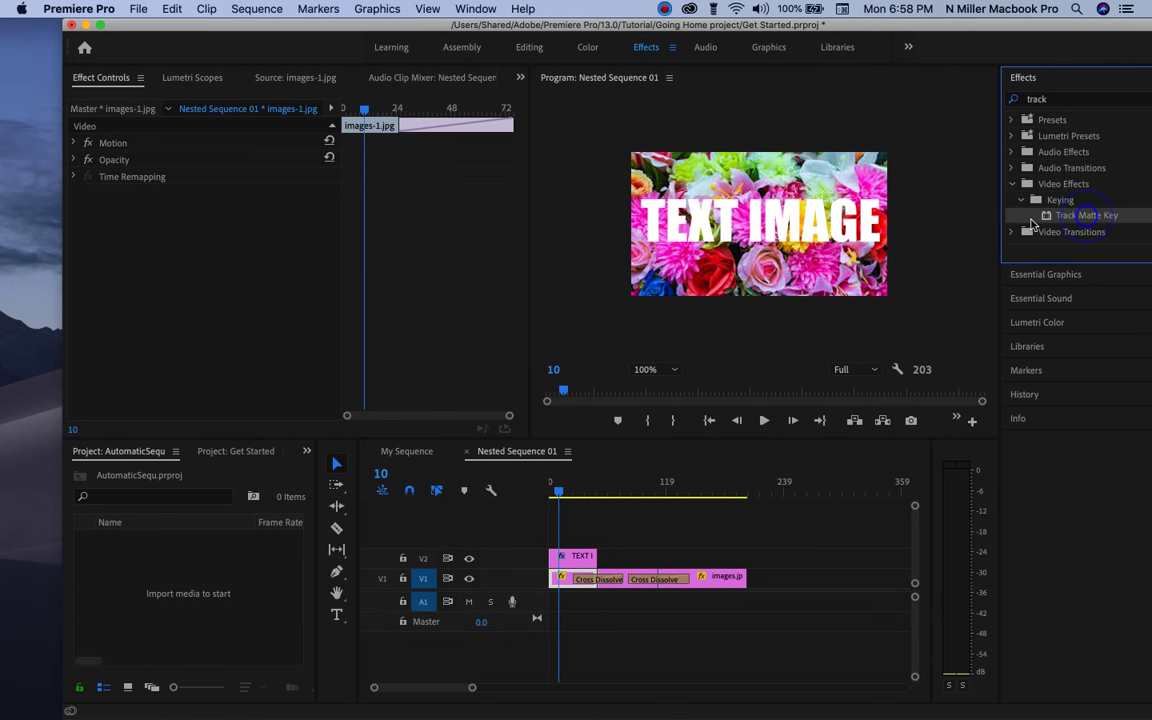
left_click_drag(563, 520, 566, 579)
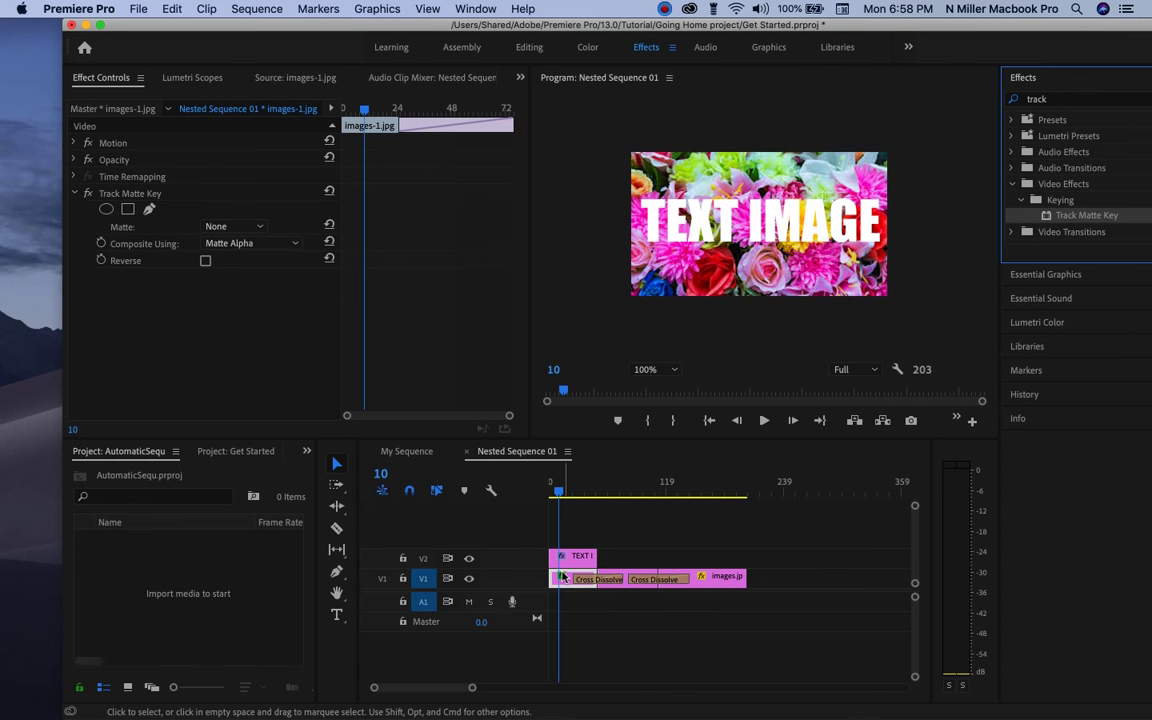
Set the Track Matte Key's matte to Video 2 and play the sequence from the start to check the text fill.
left_click_drag(245, 25, 193, 25)
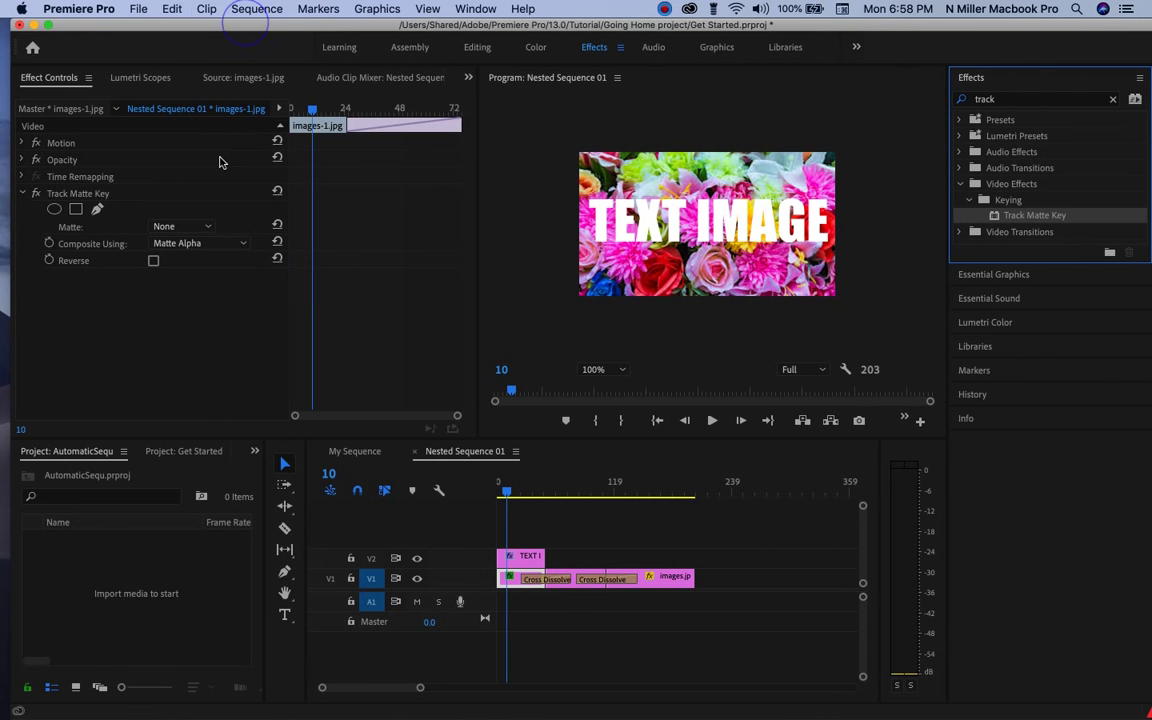
left_click(181, 225)
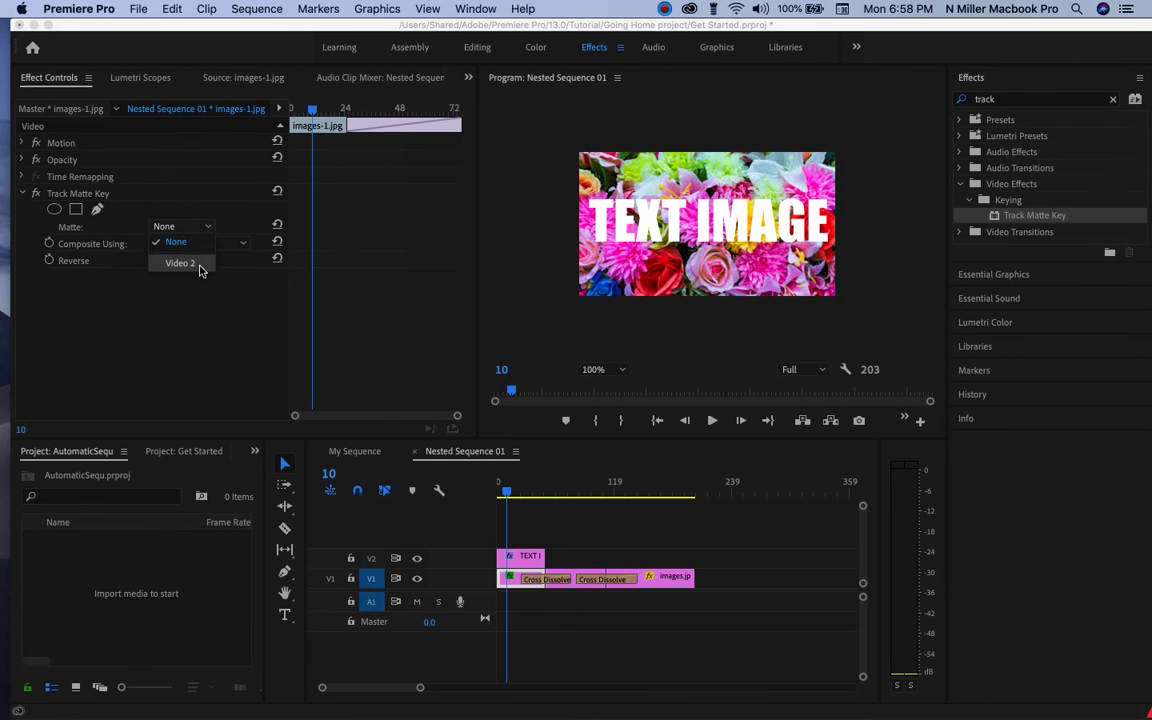
left_click(198, 266)
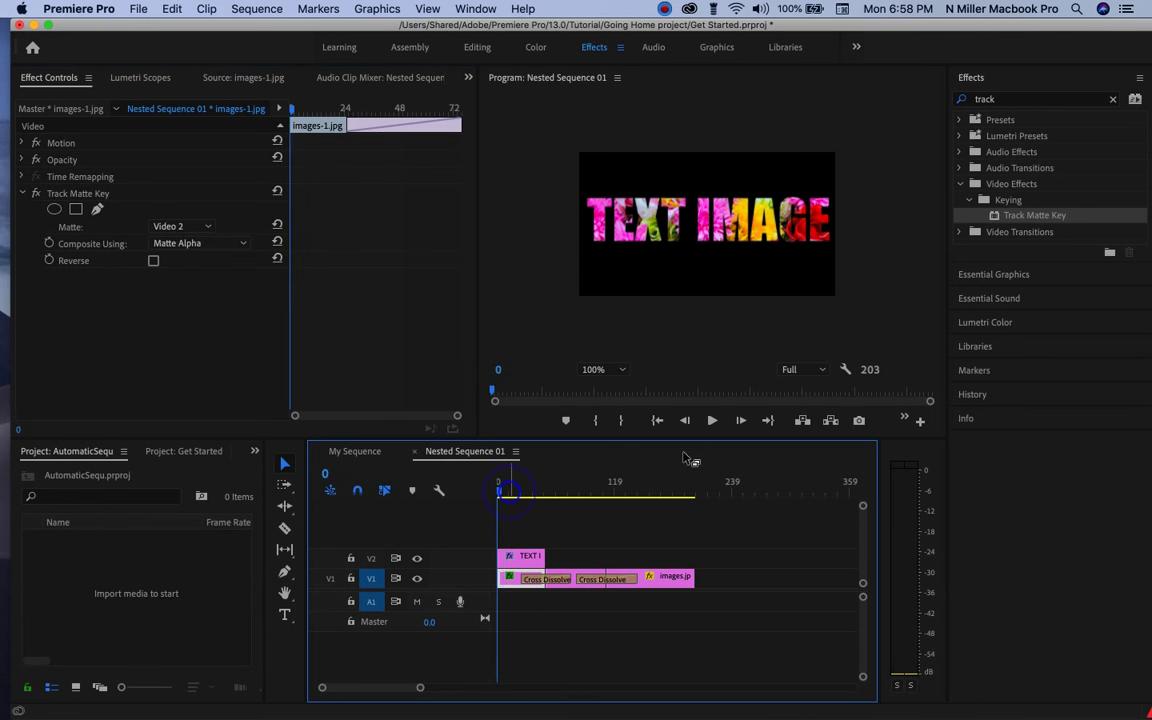
left_click(712, 420)
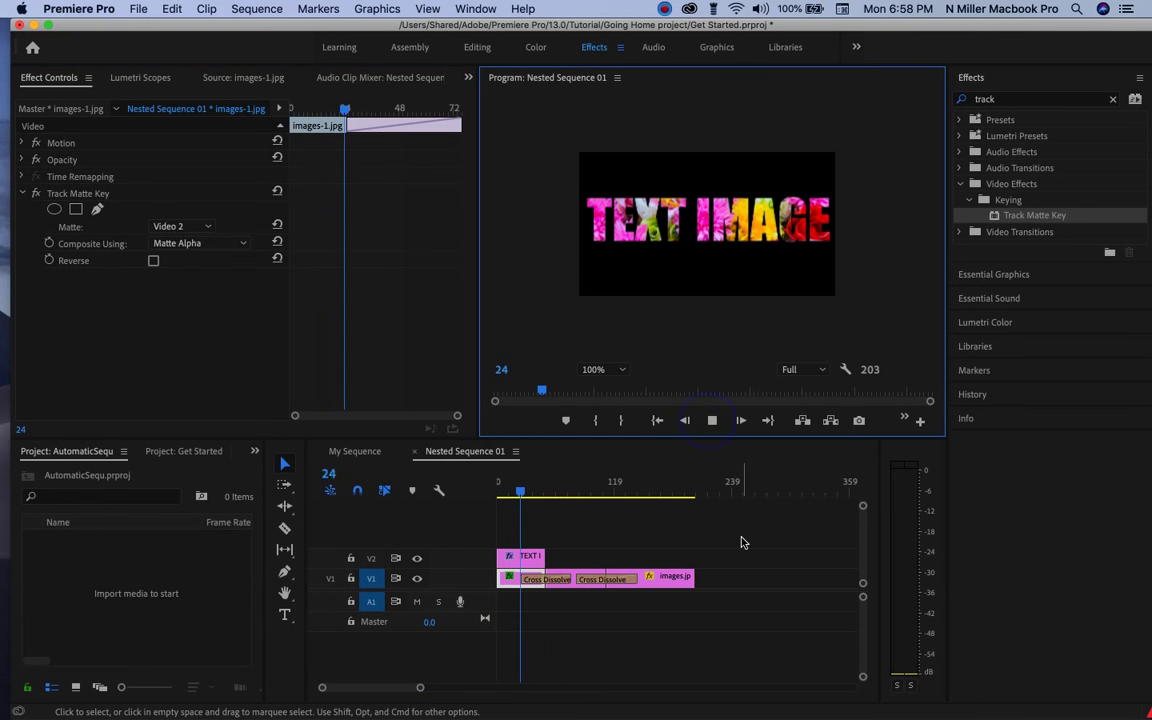
left_click(712, 420)
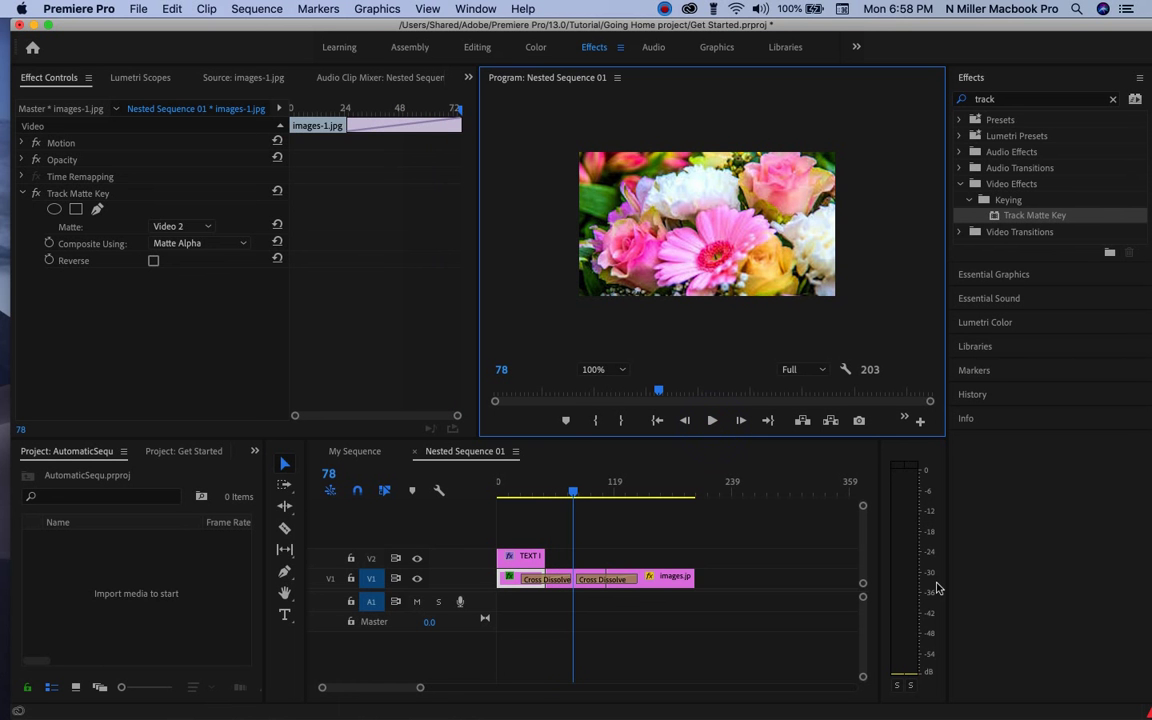